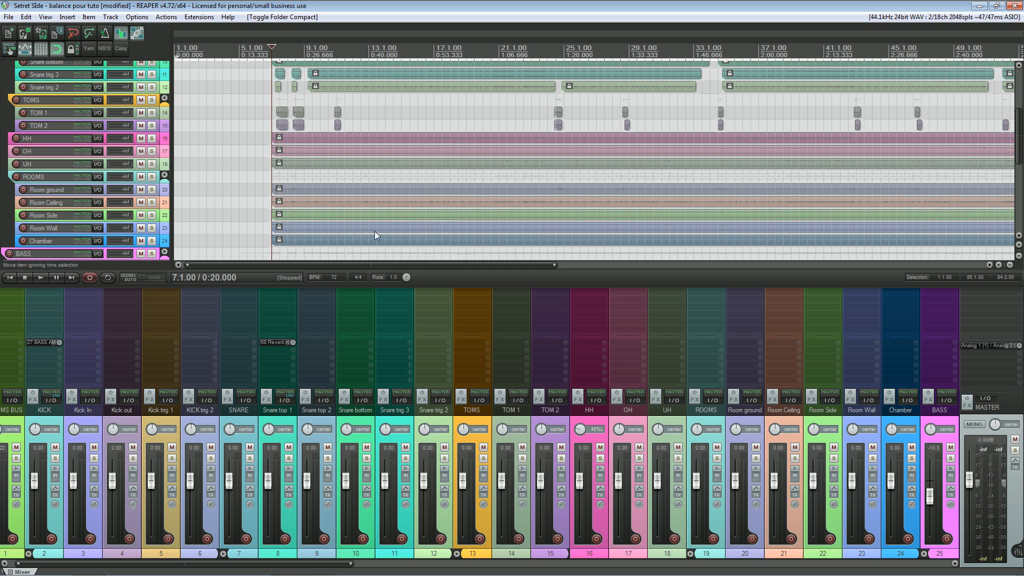
# Step: Play back the drum mix from bar 7 to view the track and mixer meters, and stop playback
pyautogui.press('space')
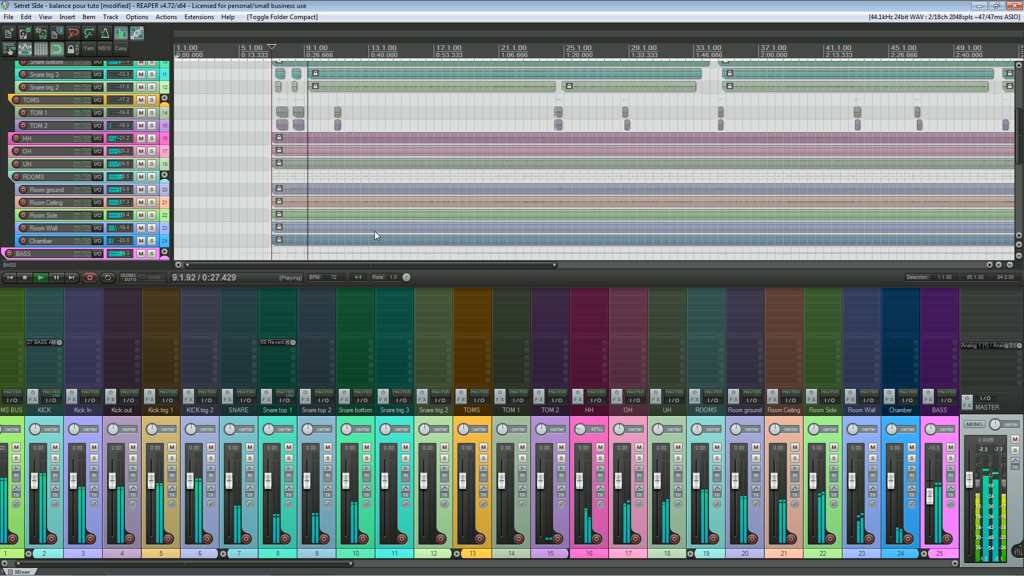
pyautogui.press('space')
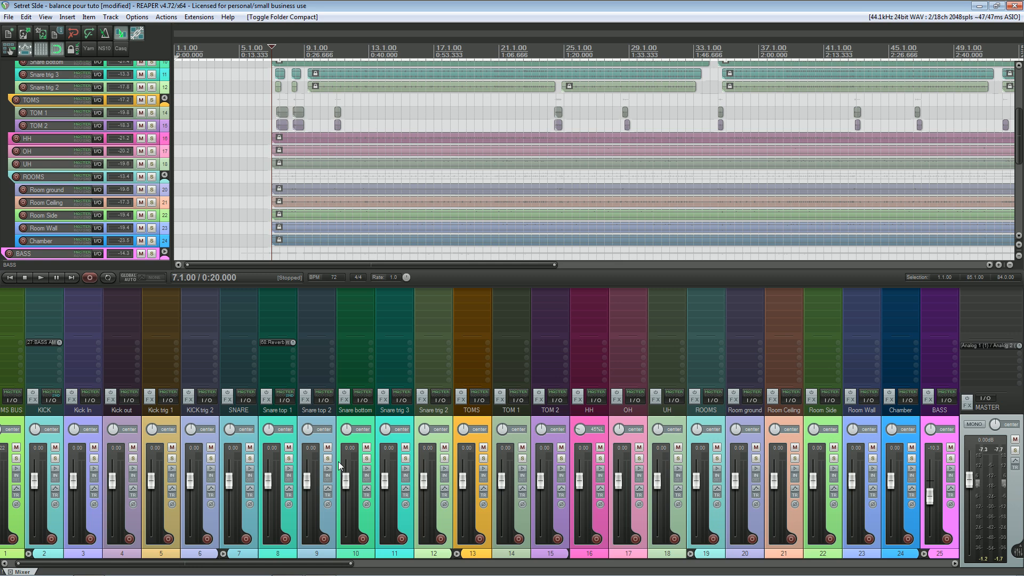
# Step: Load the Default_4.0_Alternative_meter.ReaperThemeZip theme from the file folder into REAPER and play the mix to check its meters
pyautogui.click(996, 5)
pyautogui.moveTo(491, 52); pyautogui.dragTo(719, 54)
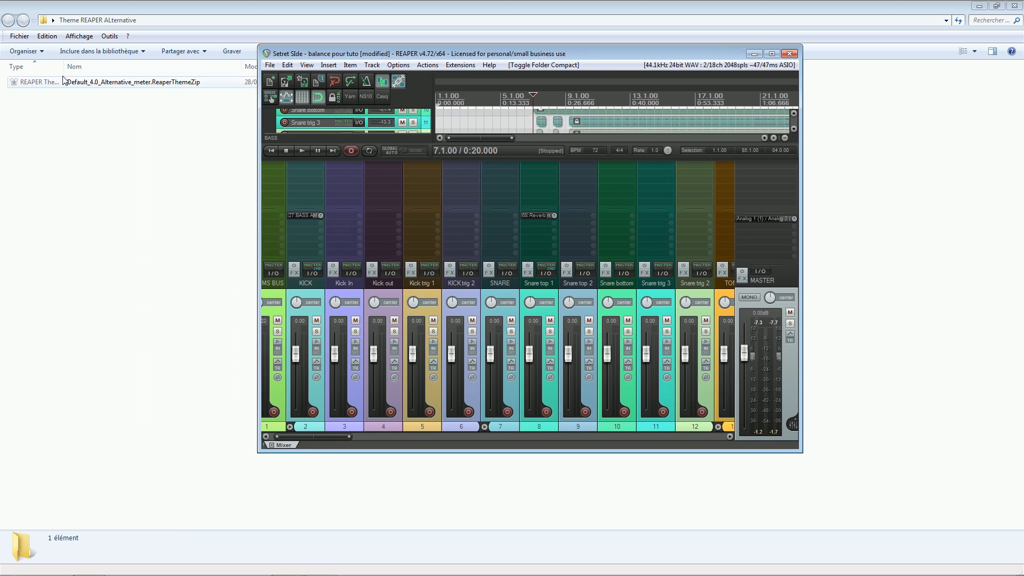
pyautogui.click(130, 83)
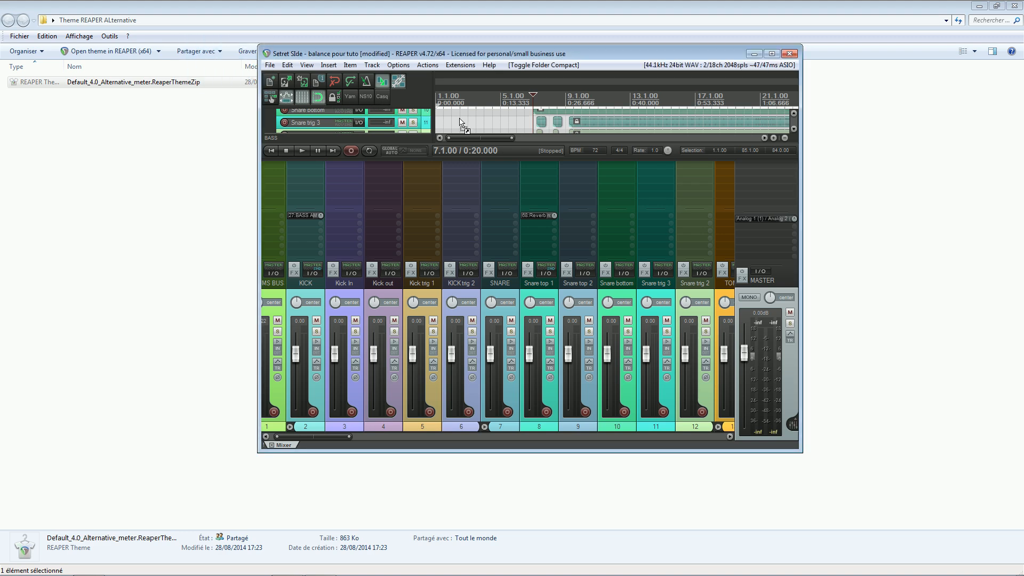
pyautogui.click(772, 54)
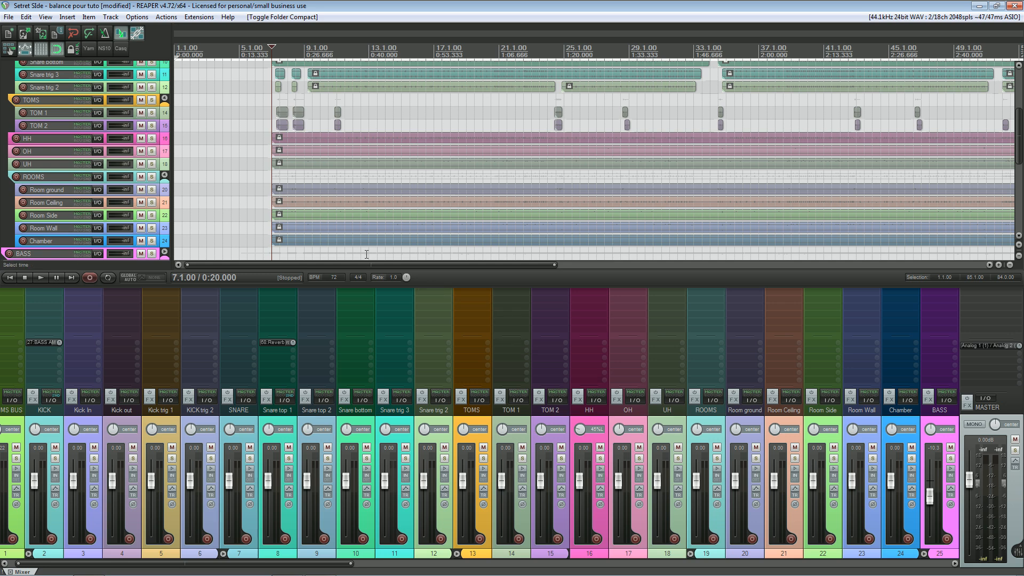
pyautogui.press('space')
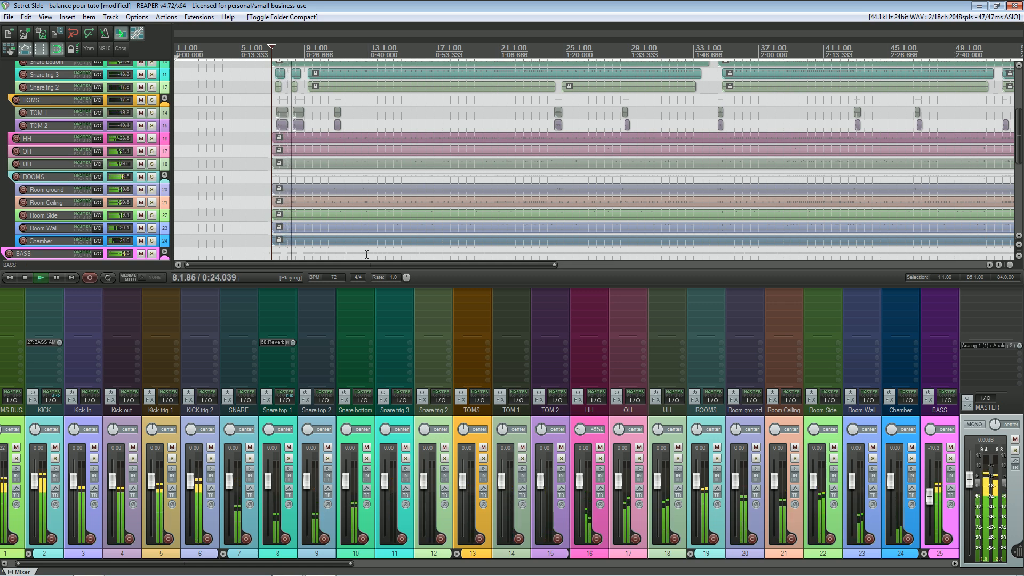
pyautogui.press('space')
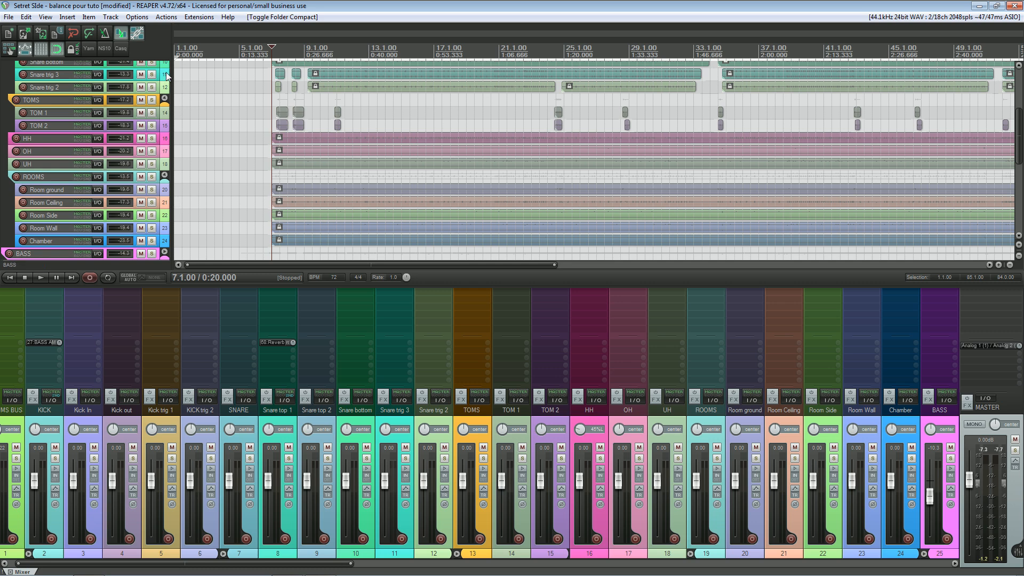
# Step: Solo the Snare top 1 track and mute its send to the Reverb room track during playback
pyautogui.scroll(2, 165, 72)
pyautogui.click(152, 88)
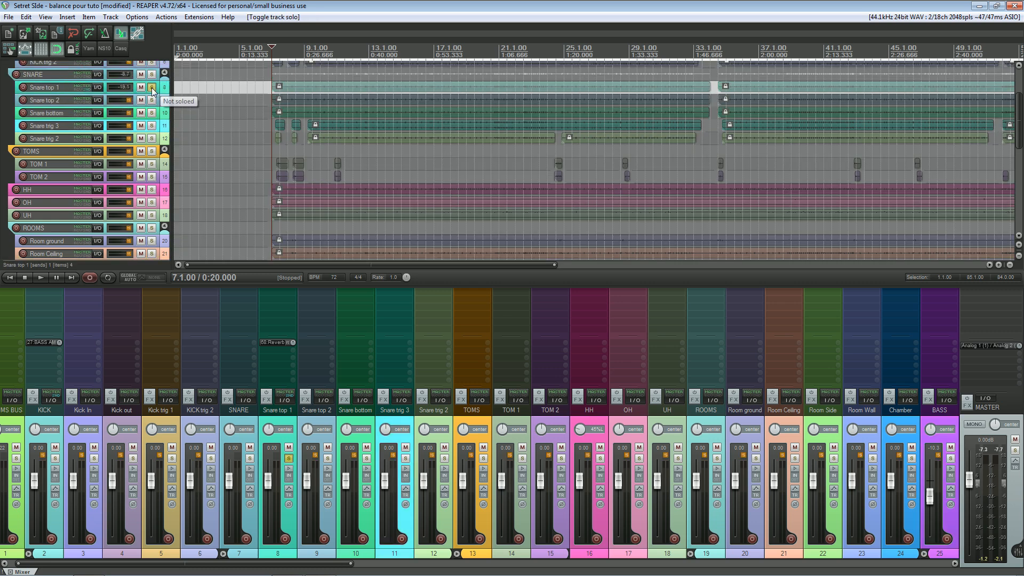
pyautogui.press('space')
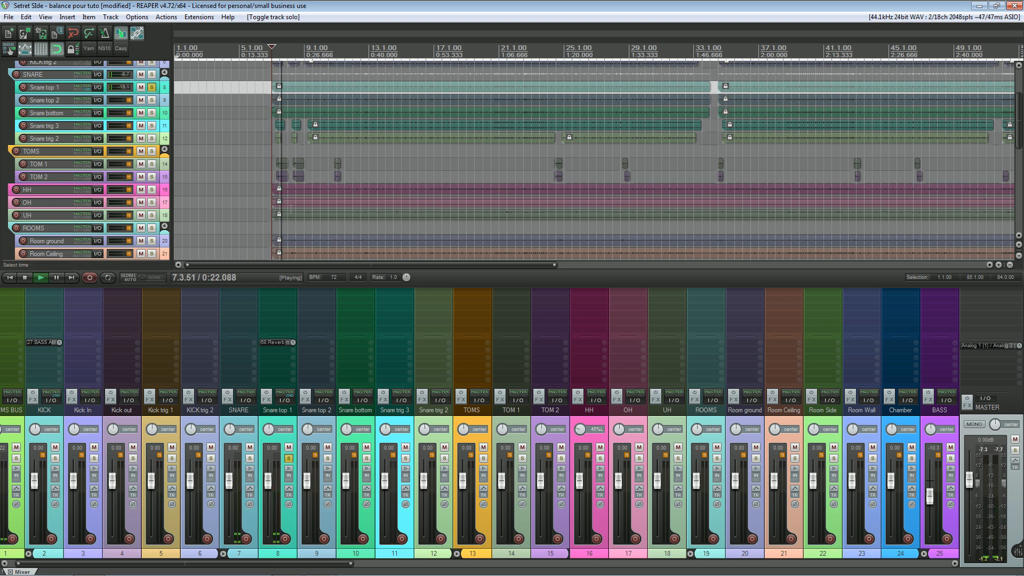
pyautogui.click(277, 345)
pyautogui.click(342, 373)
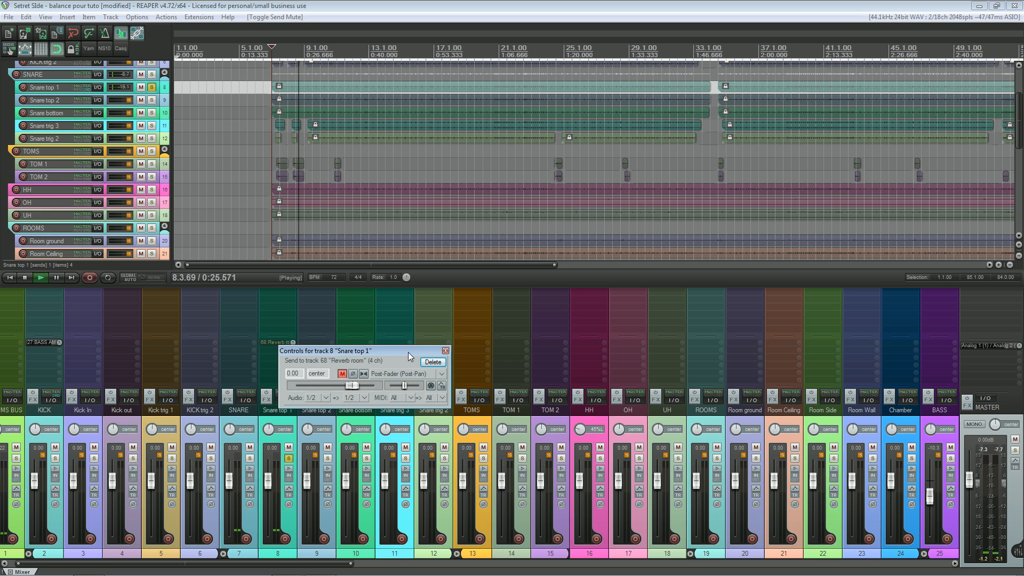
pyautogui.click(445, 351)
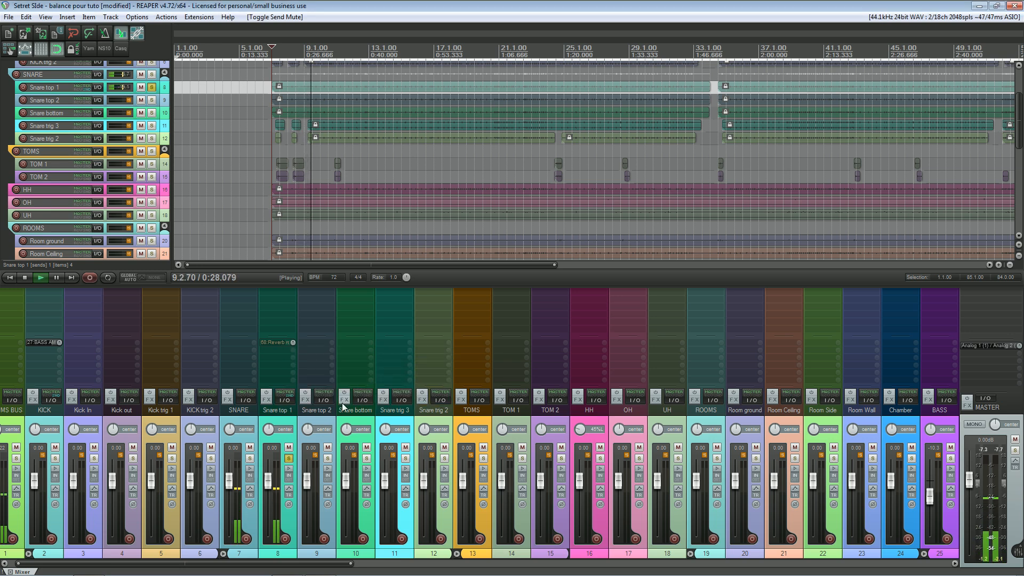
pyautogui.press('space')
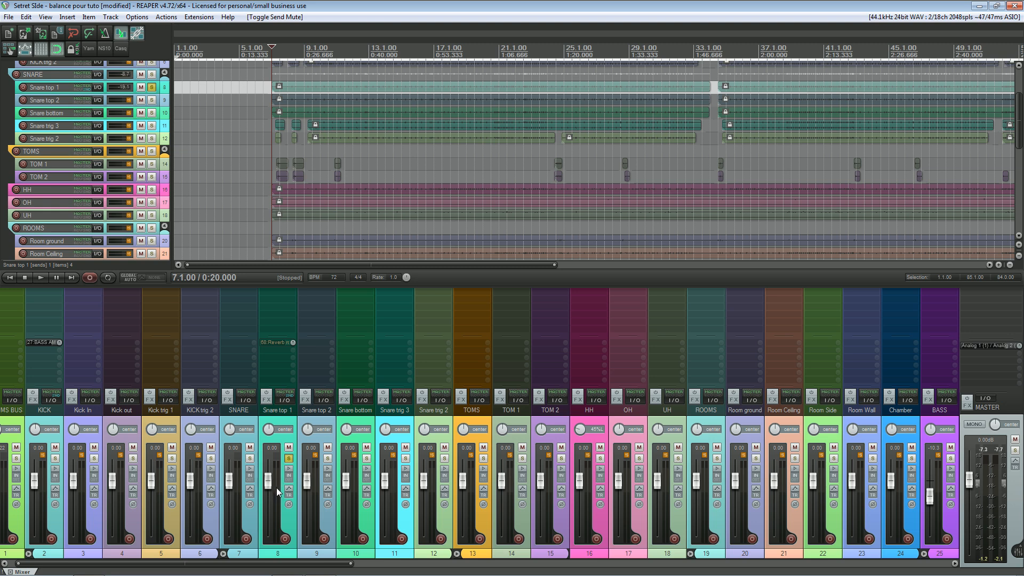
# Step: Raise the Snare top 1 track's volume to about 4.06 dB and play it back
pyautogui.moveTo(276, 485); pyautogui.dragTo(270, 476)
pyautogui.press('space')
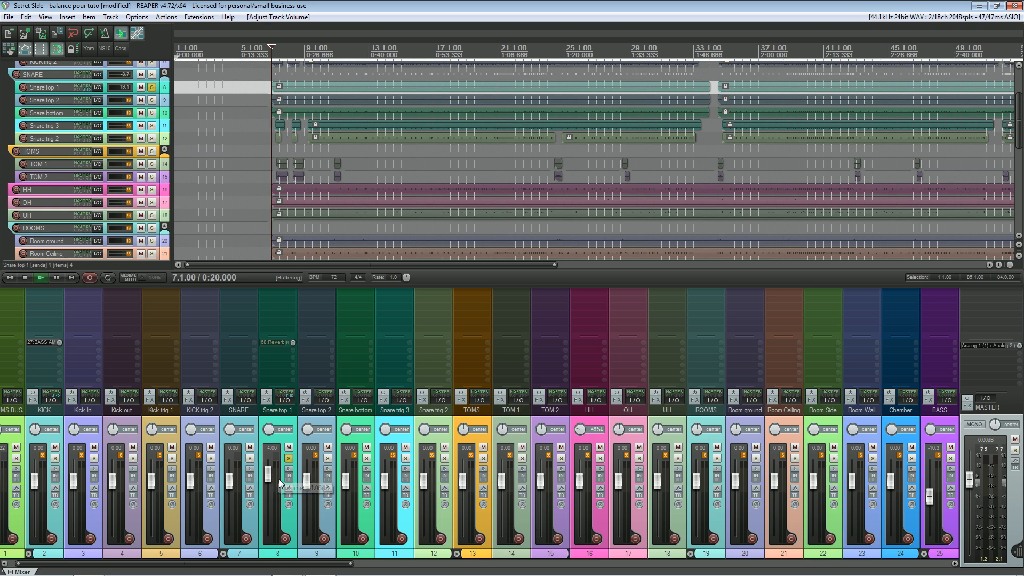
pyautogui.press('space')
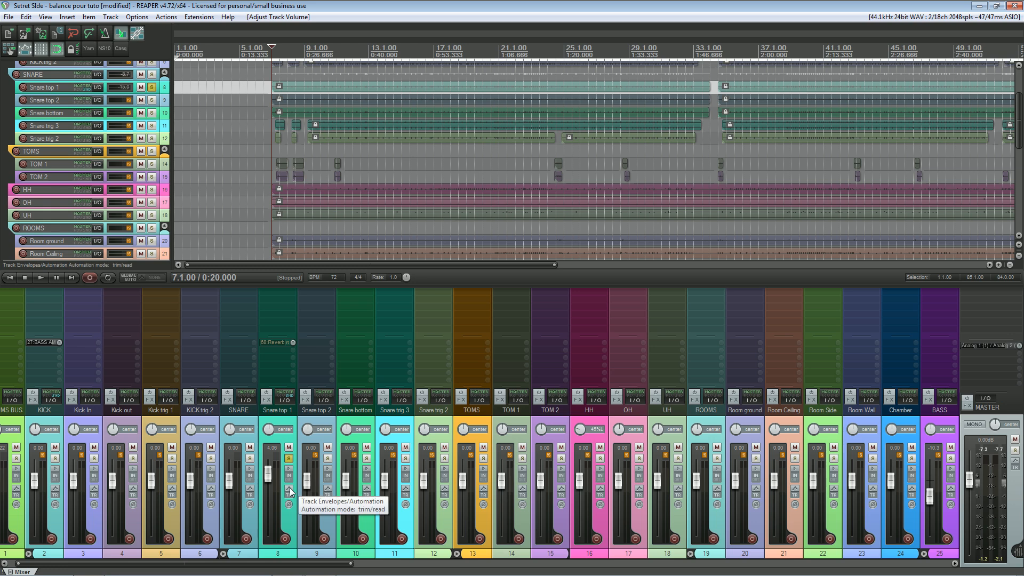
# Step: Set the mixer panel layout of the Snare top 1 track to Big Meter and play the track to view the meter
pyautogui.click(286, 416)
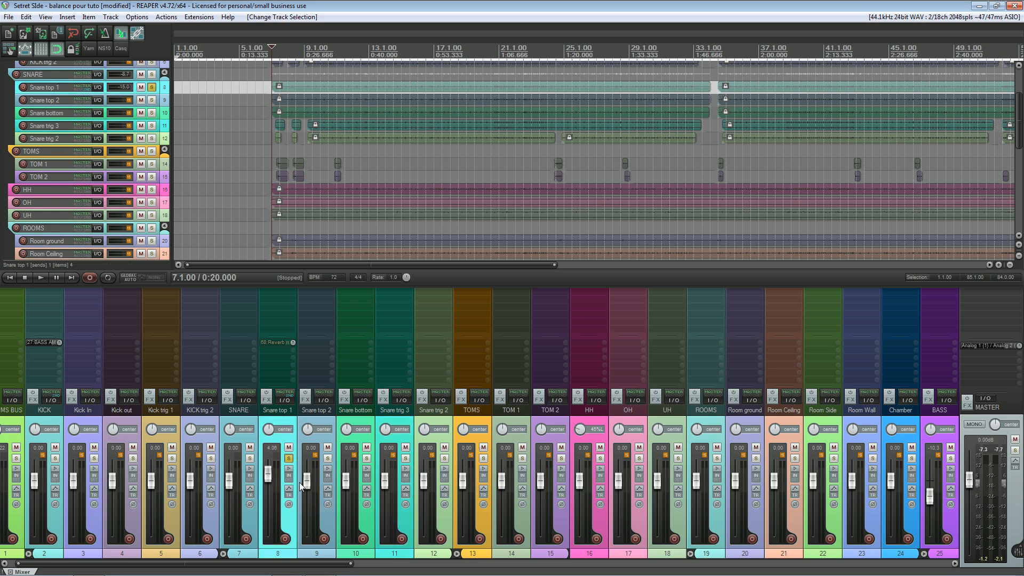
pyautogui.rightClick(291, 525)
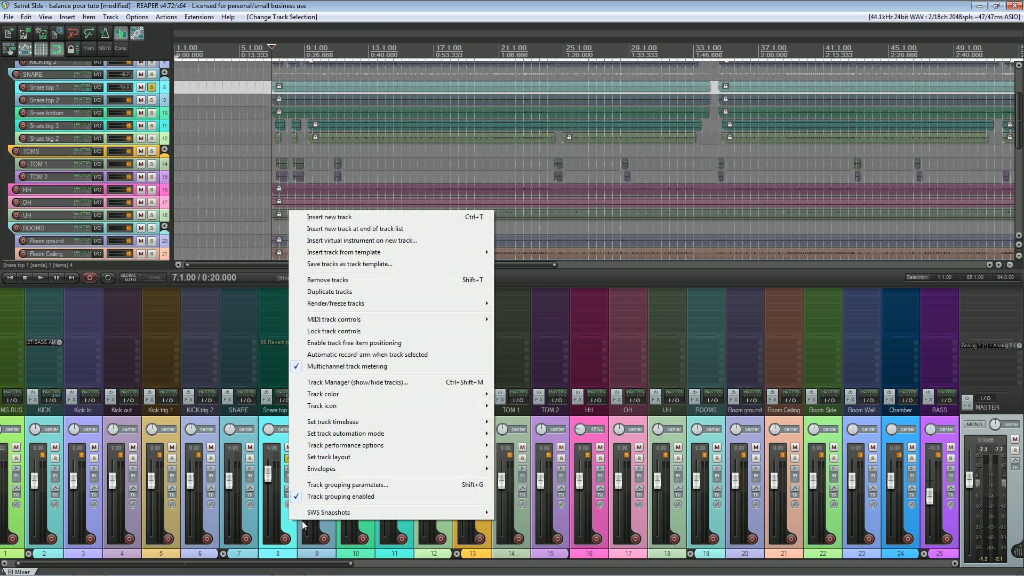
pyautogui.moveTo(342, 458)
pyautogui.moveTo(366, 432)
pyautogui.moveTo(363, 457)
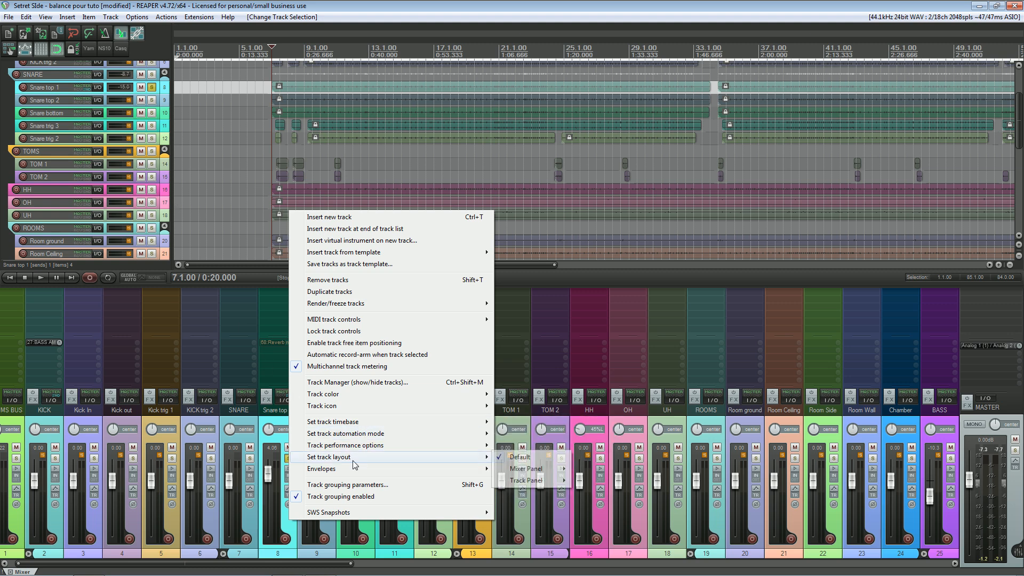
pyautogui.moveTo(528, 468)
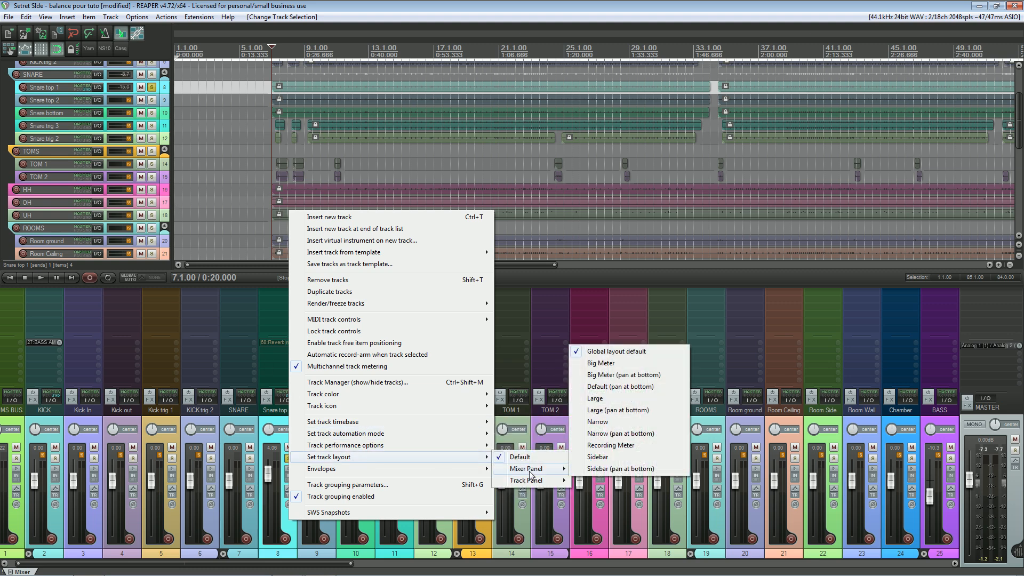
pyautogui.click(609, 364)
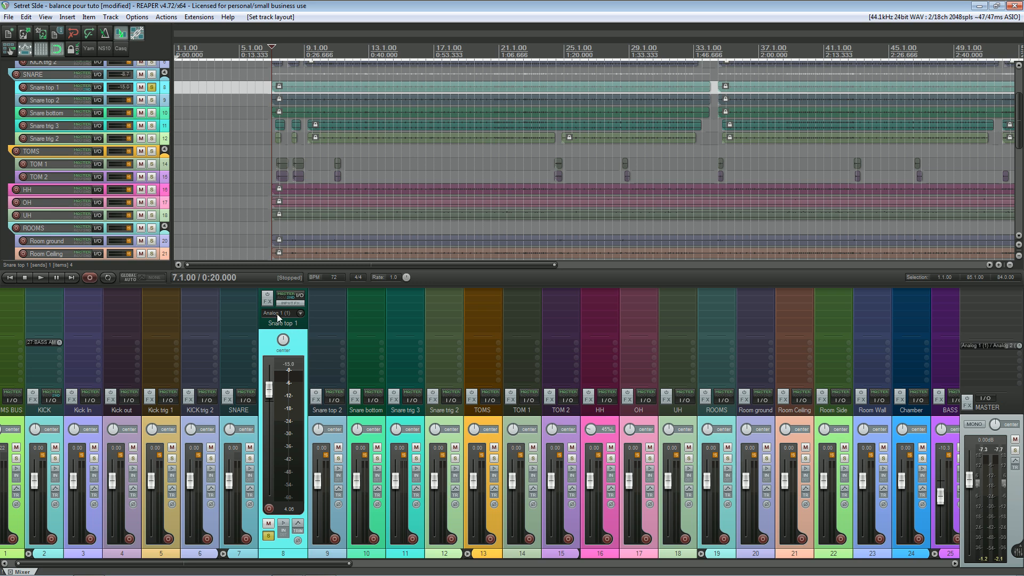
pyautogui.press('space')
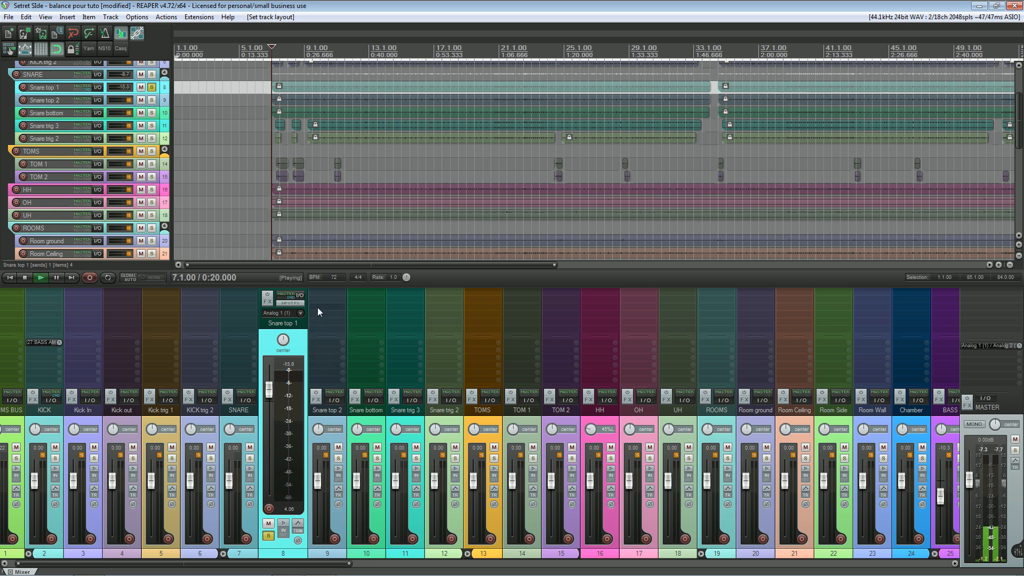
pyautogui.press('space')
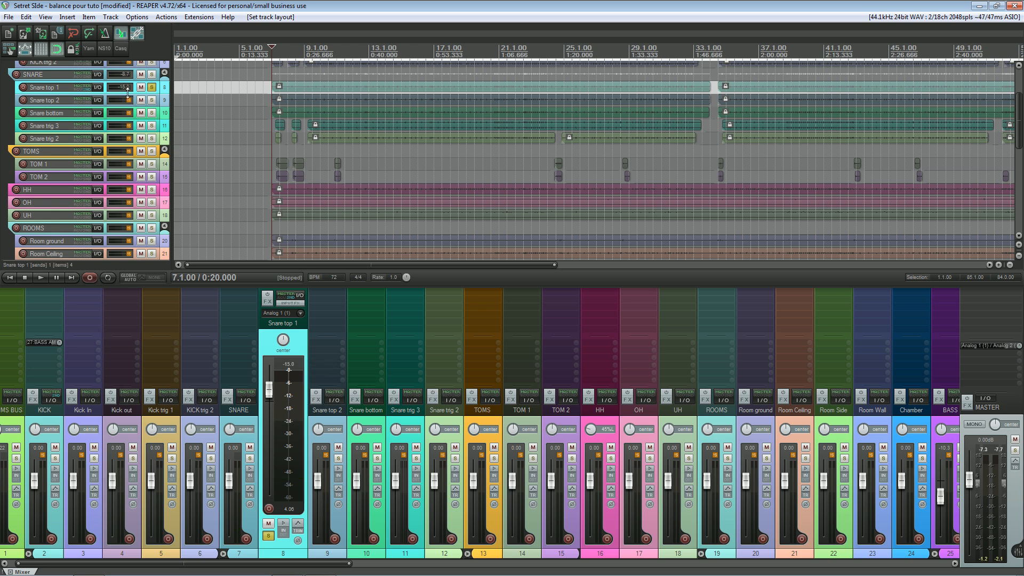
# Step: Enlarge the Snare top 1 track's height and set its track panel layout to Big Meter, checking the meter during playback
pyautogui.moveTo(128, 93); pyautogui.dragTo(126, 139)
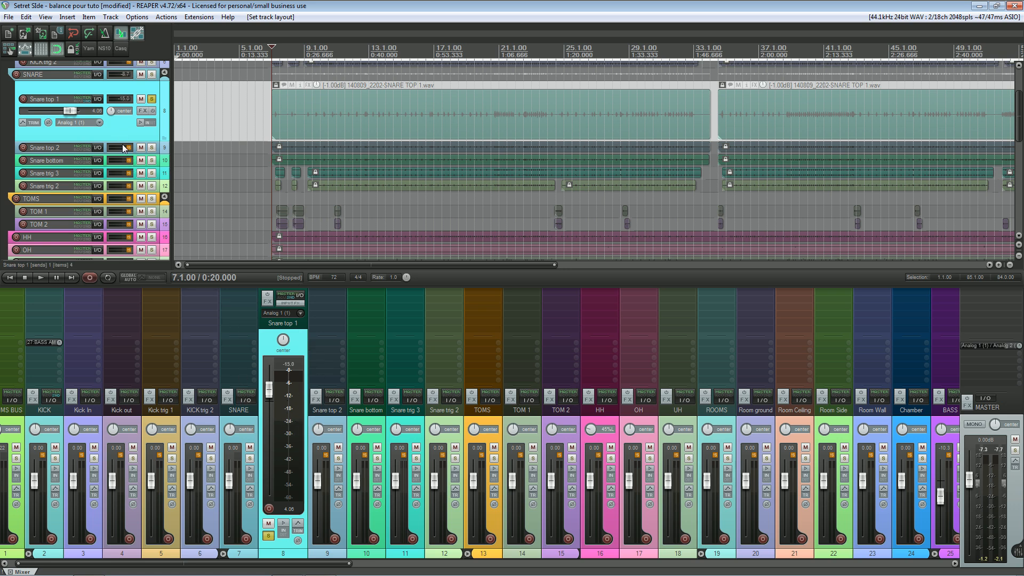
pyautogui.rightClick(116, 127)
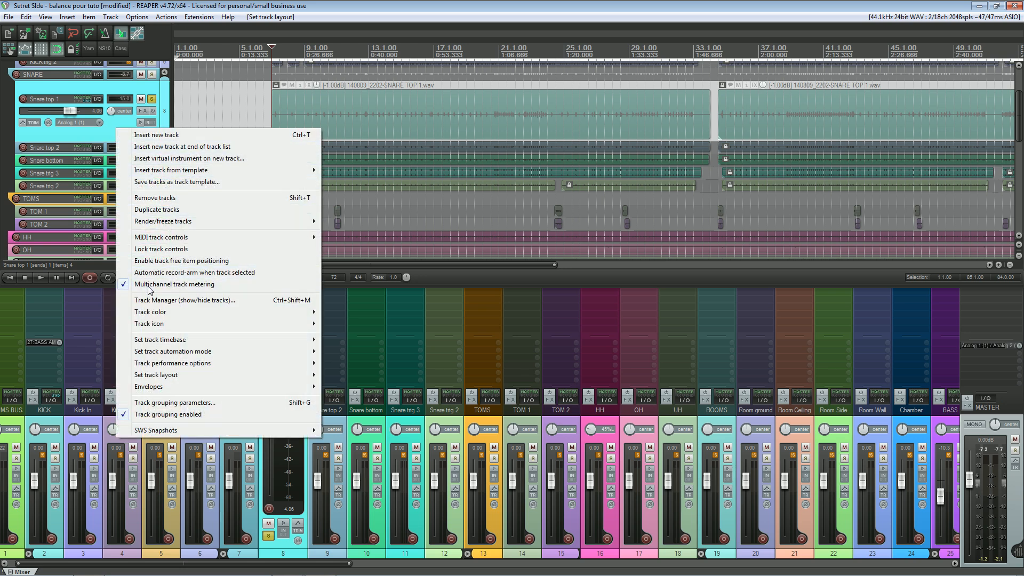
pyautogui.moveTo(164, 375)
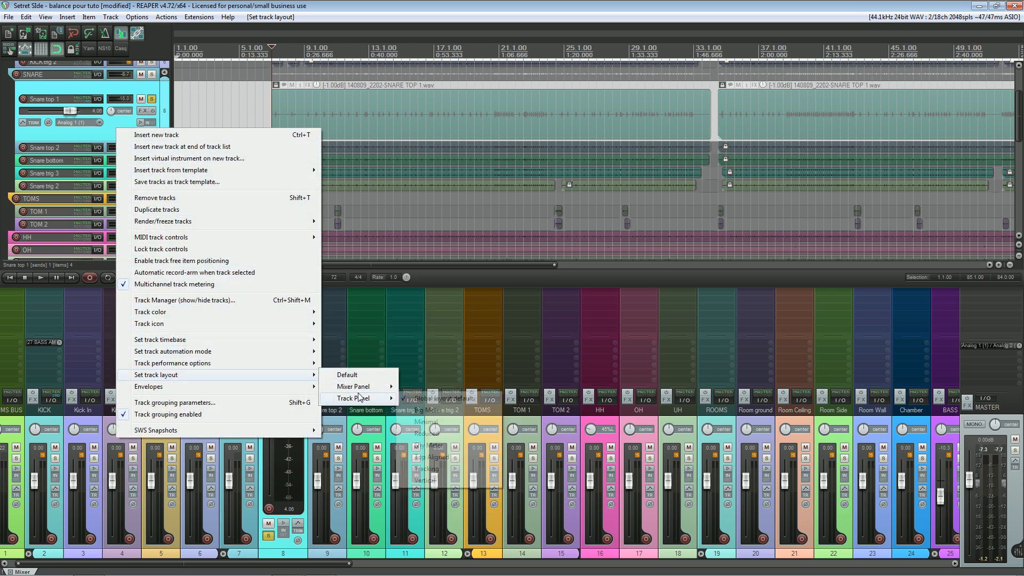
pyautogui.moveTo(355, 398)
pyautogui.click(435, 412)
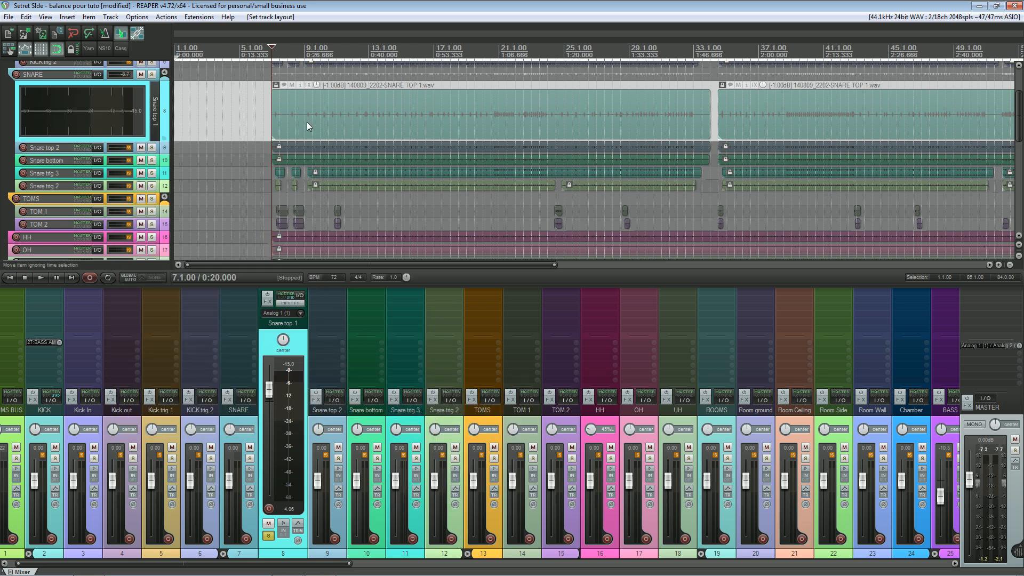
pyautogui.press('space')
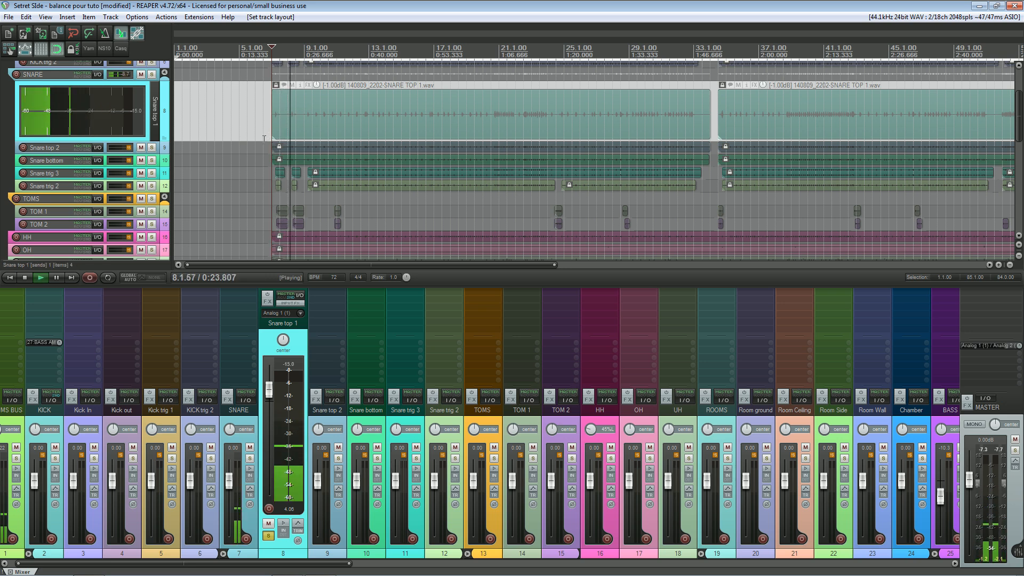
pyautogui.press('space')
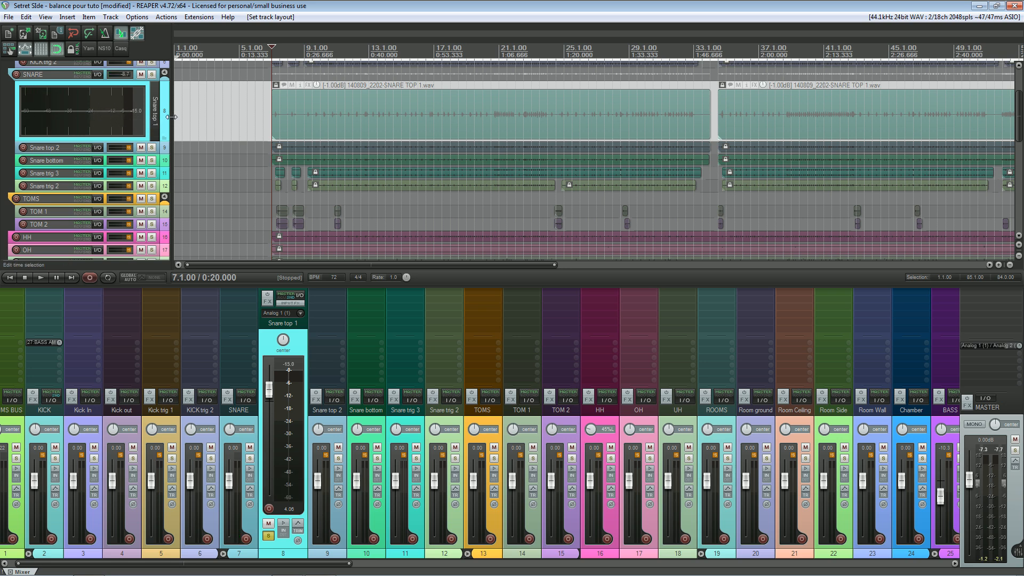
# Step: Widen the track control area beside the timeline to lengthen Snare top 1's horizontal meter, settling on a moderate width
pyautogui.moveTo(173, 122); pyautogui.dragTo(325, 121)
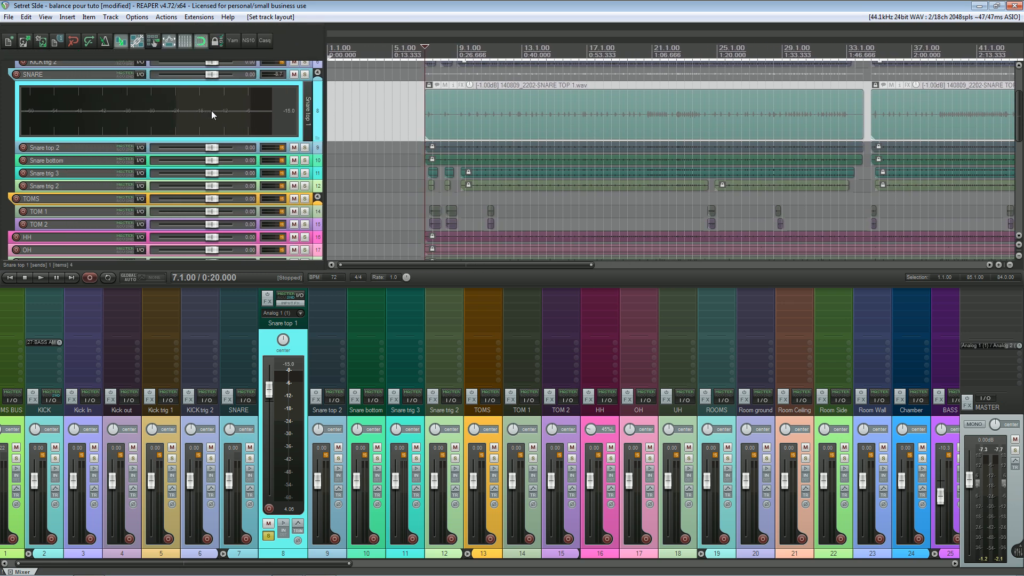
pyautogui.moveTo(324, 112); pyautogui.dragTo(221, 111)
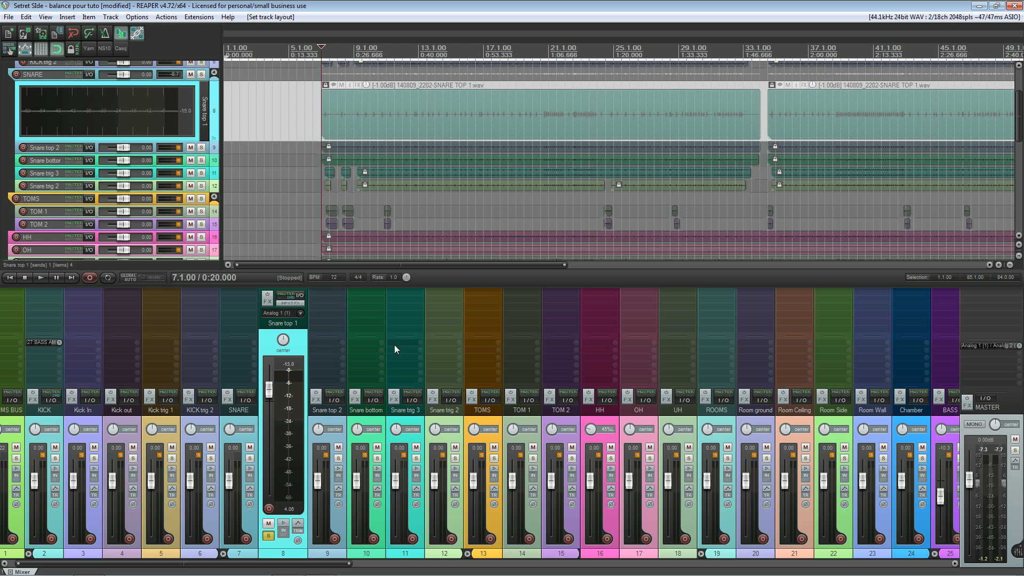
# Step: Return the Snare top 1 track's mixer panel layout to Global layout default
pyautogui.rightClick(297, 352)
pyautogui.moveTo(483, 284)
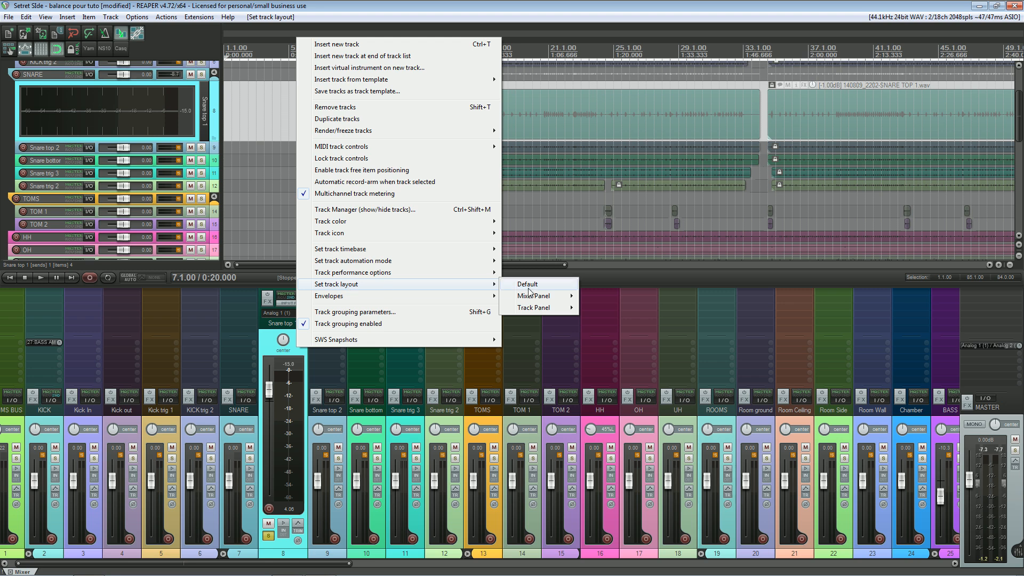
pyautogui.moveTo(533, 296)
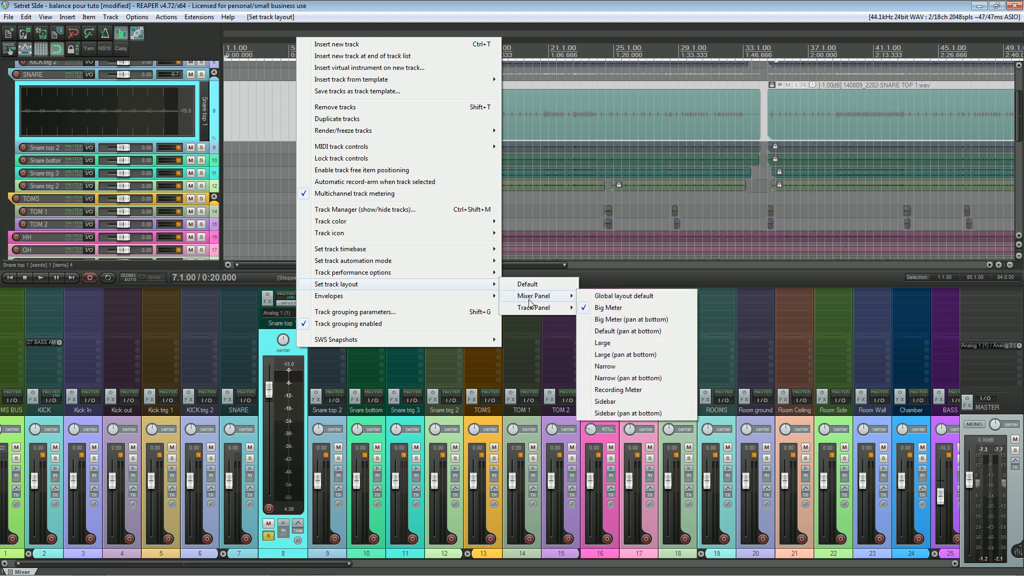
pyautogui.click(609, 299)
# Step: Return the Snare top 1 track's track panel layout to Global layout default and reduce the track's height
pyautogui.rightClick(215, 111)
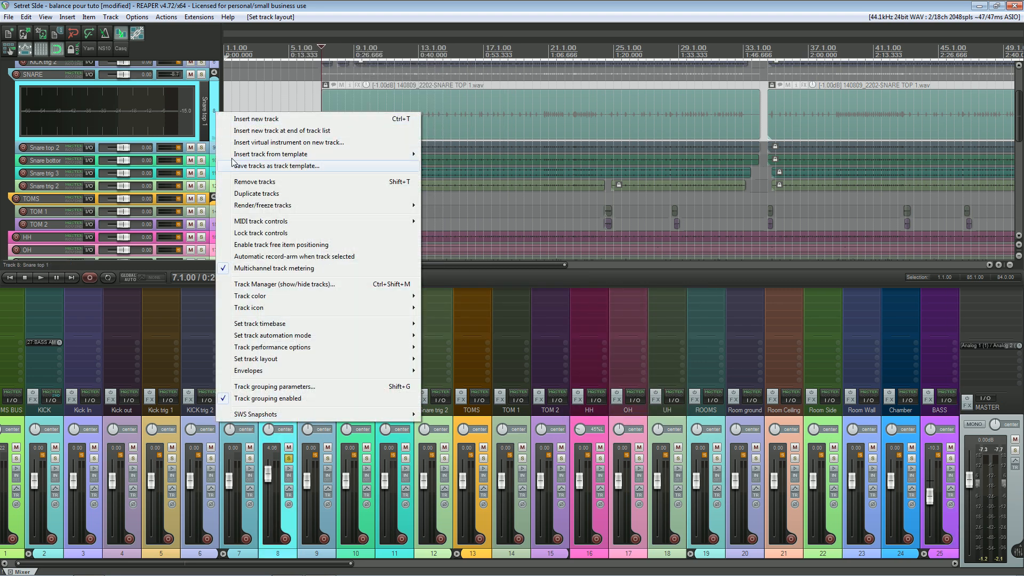
pyautogui.moveTo(320, 358)
pyautogui.moveTo(459, 382)
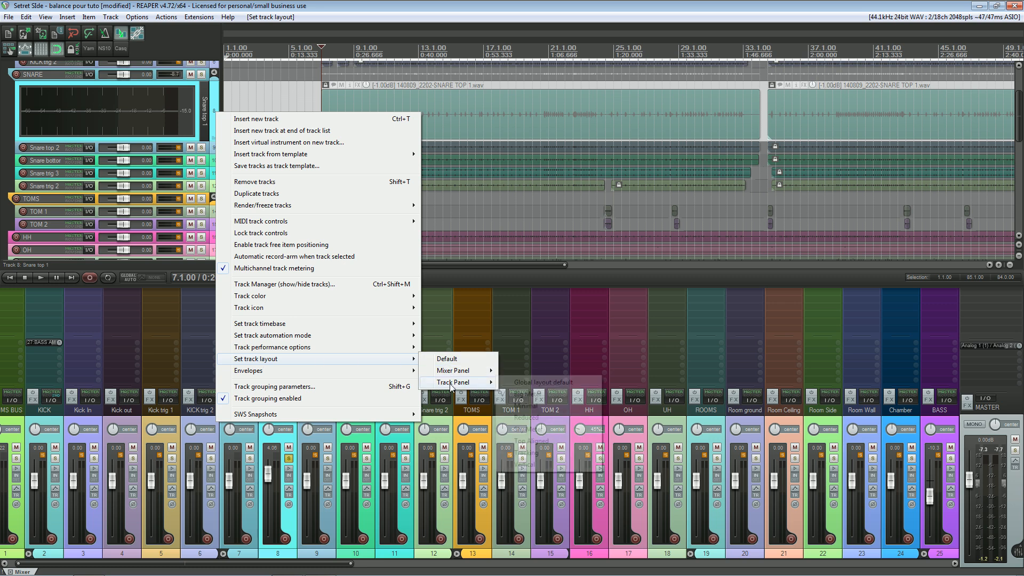
pyautogui.click(527, 382)
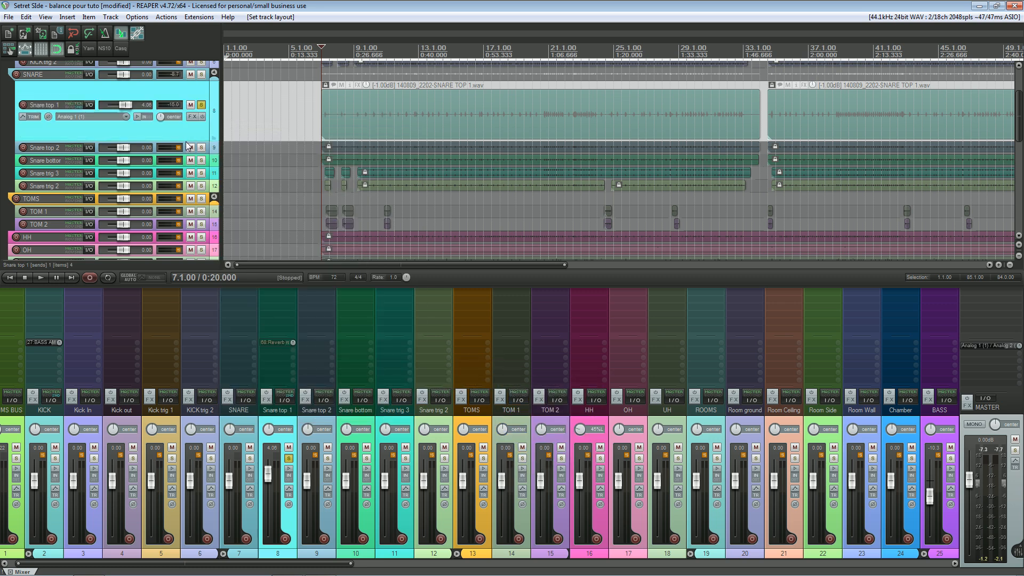
pyautogui.moveTo(187, 142)
pyautogui.mouseDown()
pyautogui.moveTo(190, 120)
pyautogui.moveTo(205, 133)
pyautogui.mouseUp()
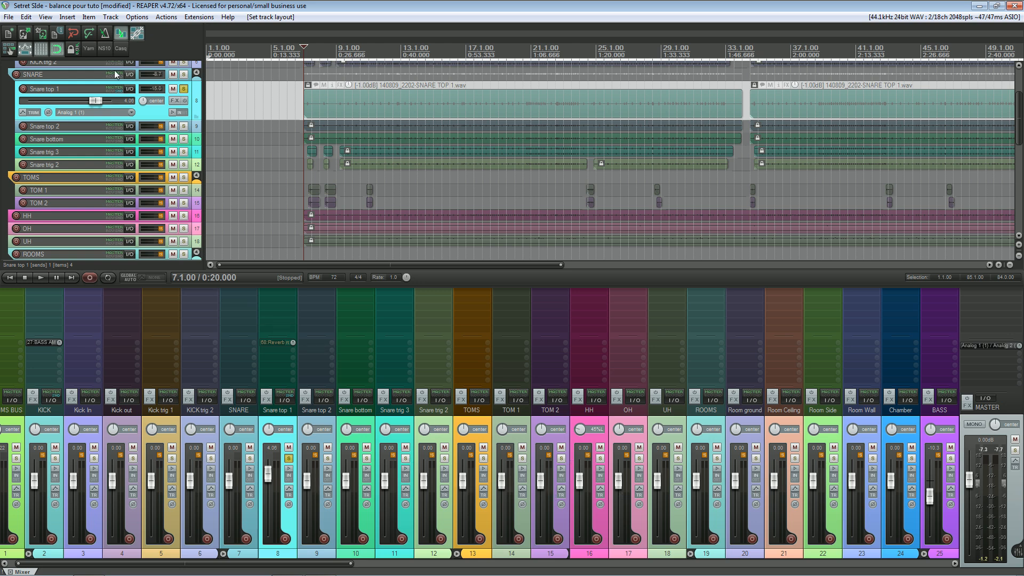
# Step: Open the Screensets/Layouts window and show the numbered layout actions on its Layouts page
pyautogui.click(46, 17)
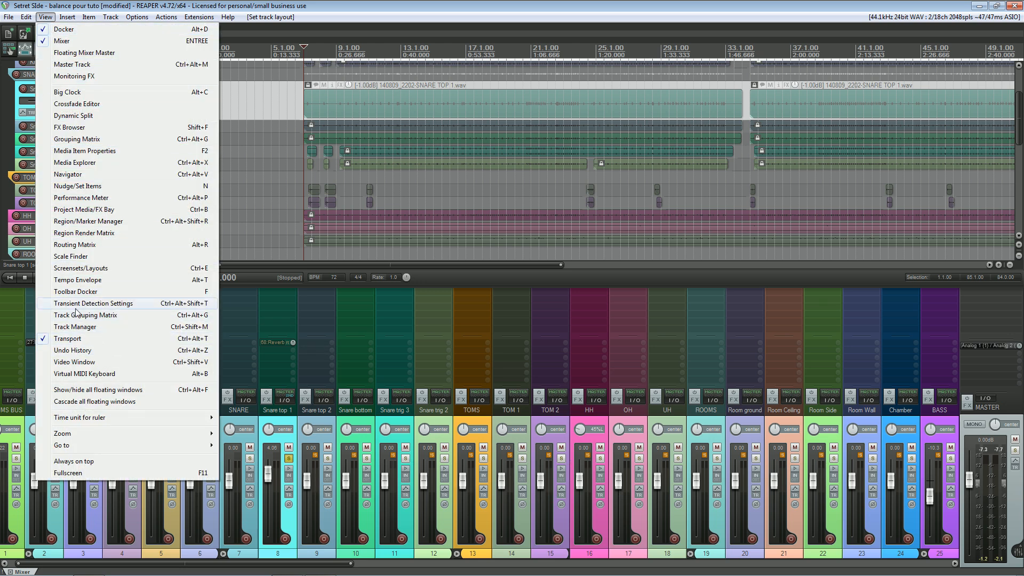
pyautogui.click(80, 268)
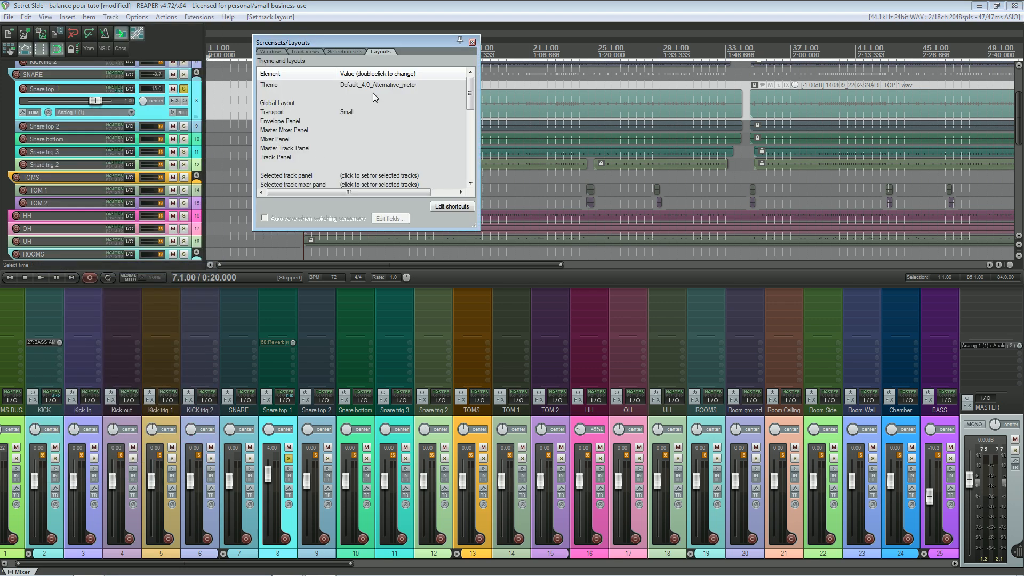
pyautogui.click(267, 53)
pyautogui.click(384, 50)
pyautogui.moveTo(405, 43); pyautogui.dragTo(422, 39)
pyautogui.moveTo(486, 80); pyautogui.dragTo(499, 121)
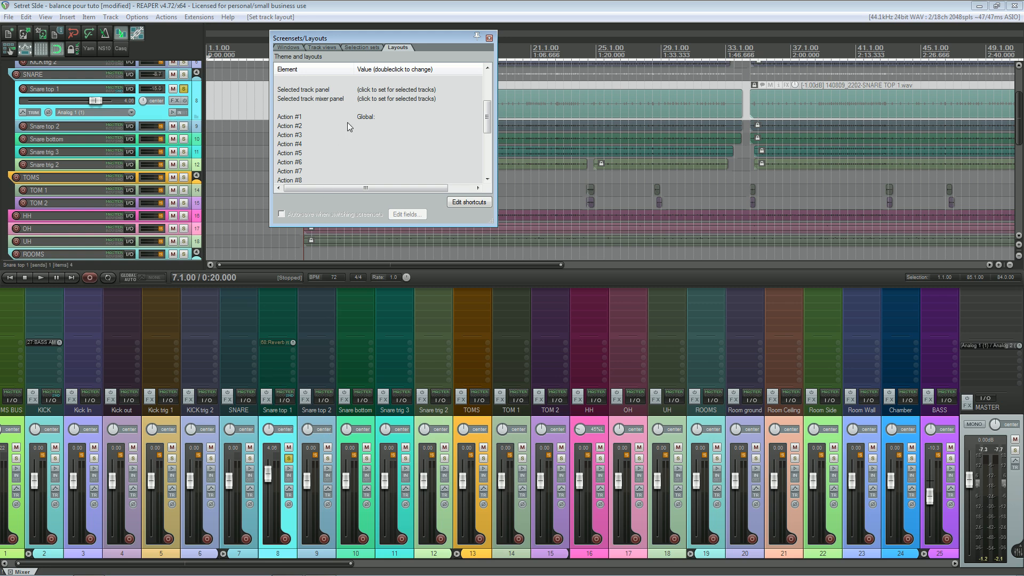
# Step: Assign layout Action #1 to Selected Track Panel with the blank default layout
pyautogui.doubleClick(364, 117)
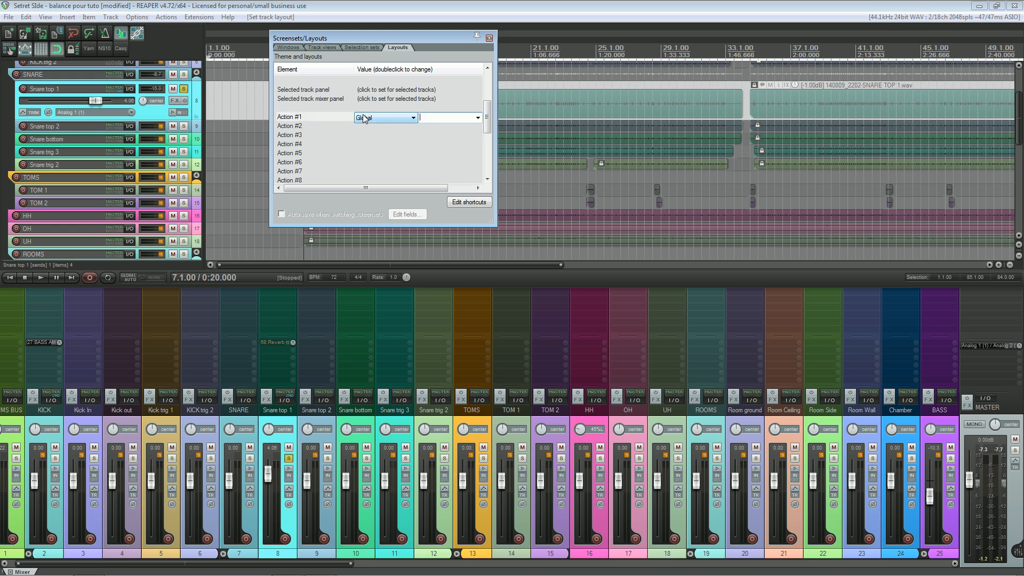
pyautogui.click(373, 118)
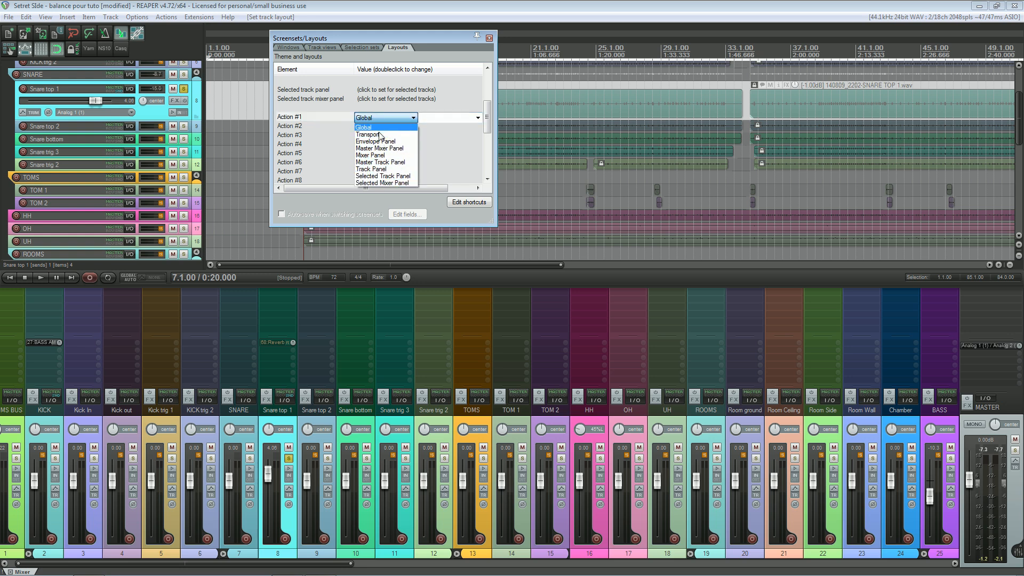
pyautogui.click(374, 176)
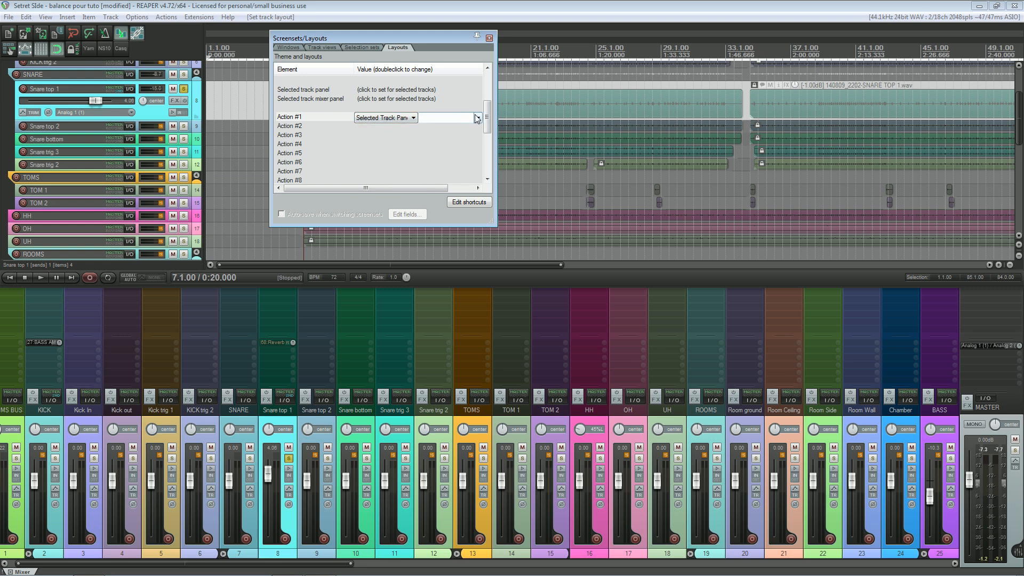
pyautogui.click(477, 117)
pyautogui.click(435, 129)
pyautogui.click(403, 125)
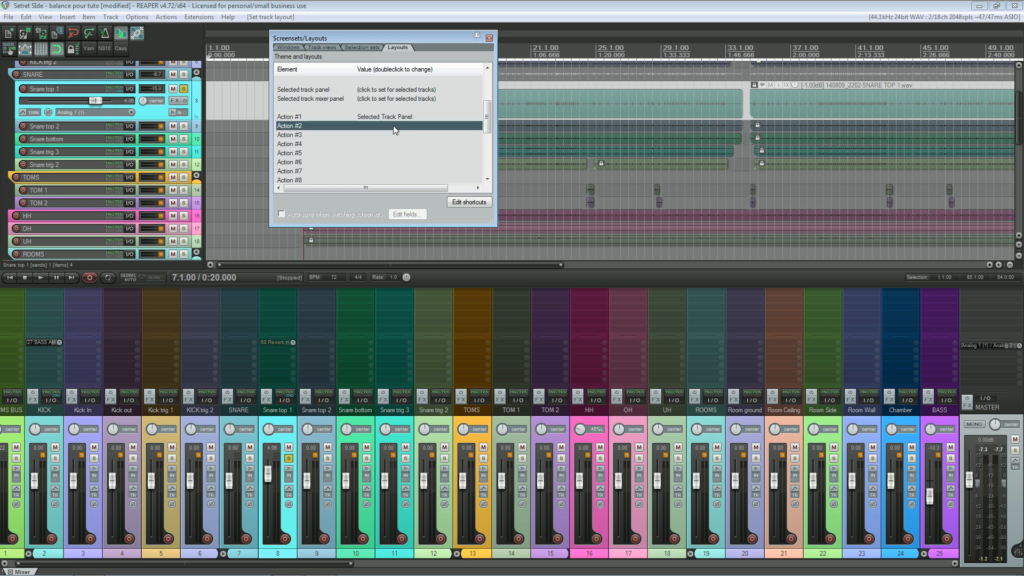
# Step: Assign layout Action #2 to Selected Mixer Panel, leaving its layout name blank
pyautogui.click(380, 127)
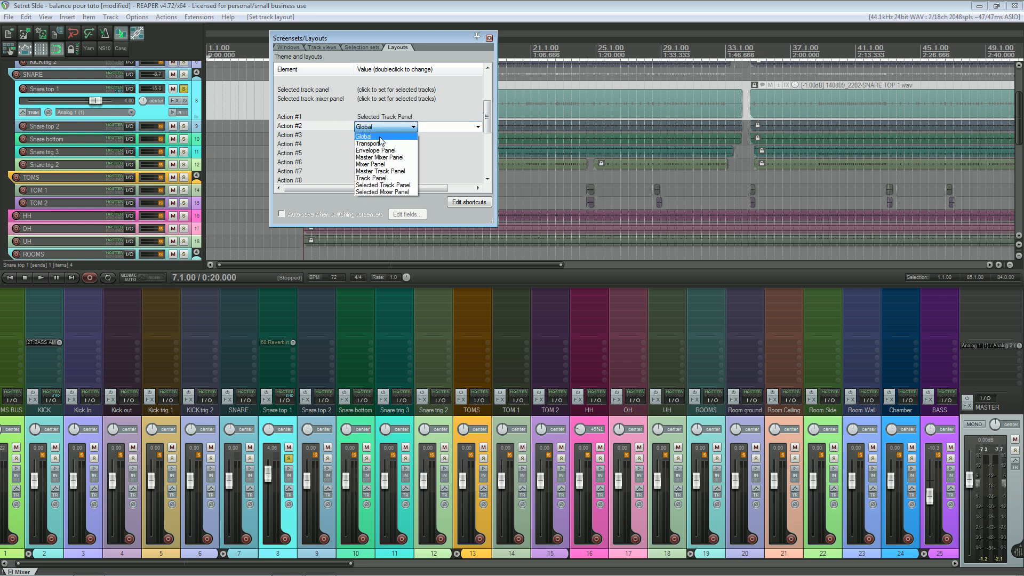
pyautogui.click(384, 192)
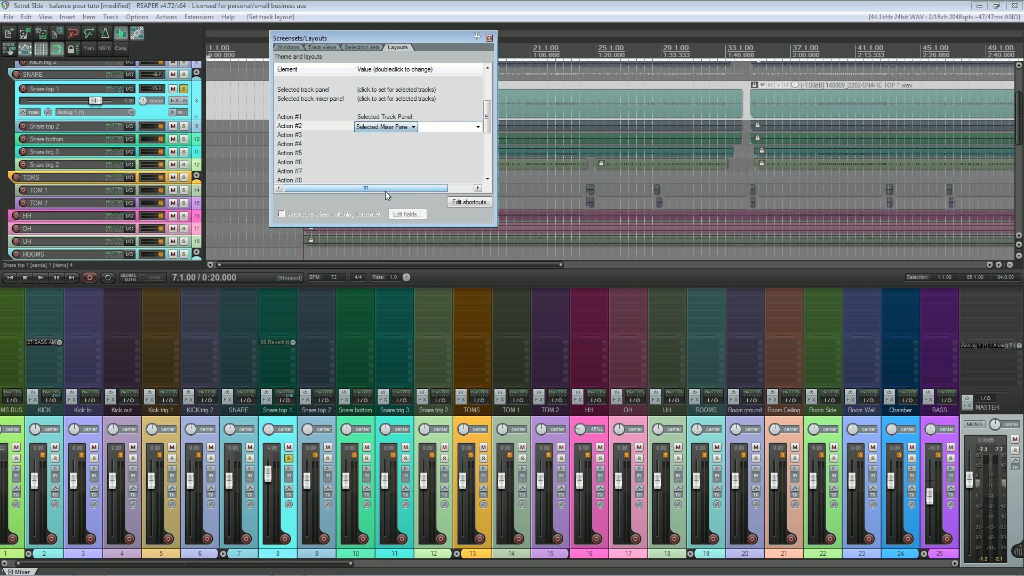
pyautogui.click(398, 136)
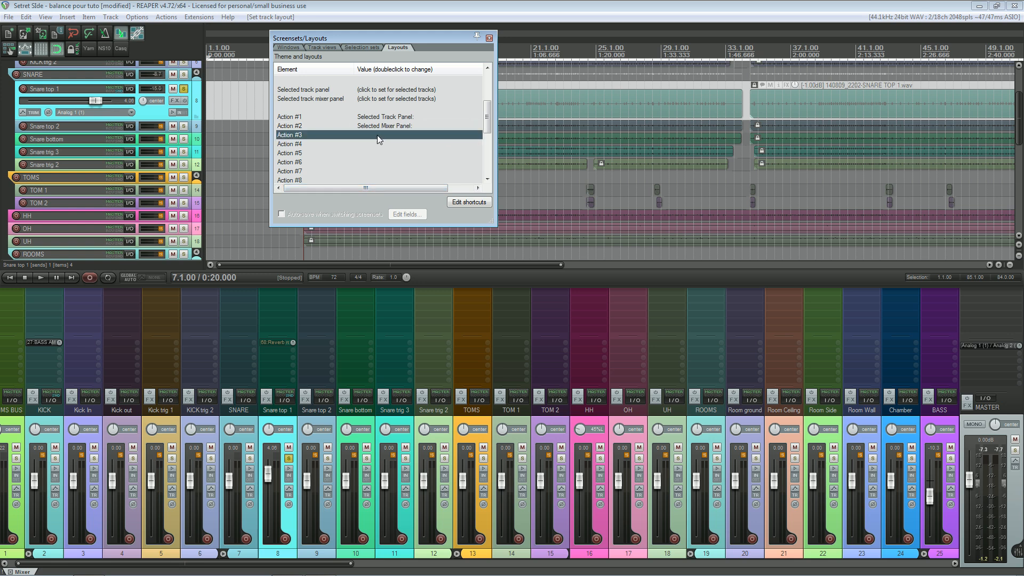
# Step: Assign layout Action #3 to Selected Track Panel with the Big Meter layout
pyautogui.doubleClick(376, 136)
pyautogui.click(376, 136)
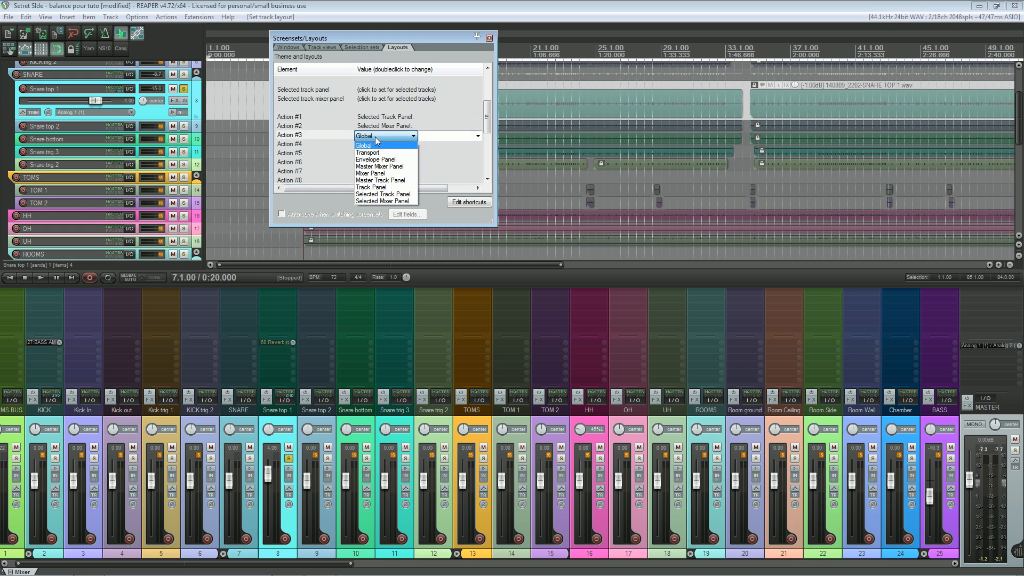
pyautogui.click(377, 194)
pyautogui.click(448, 136)
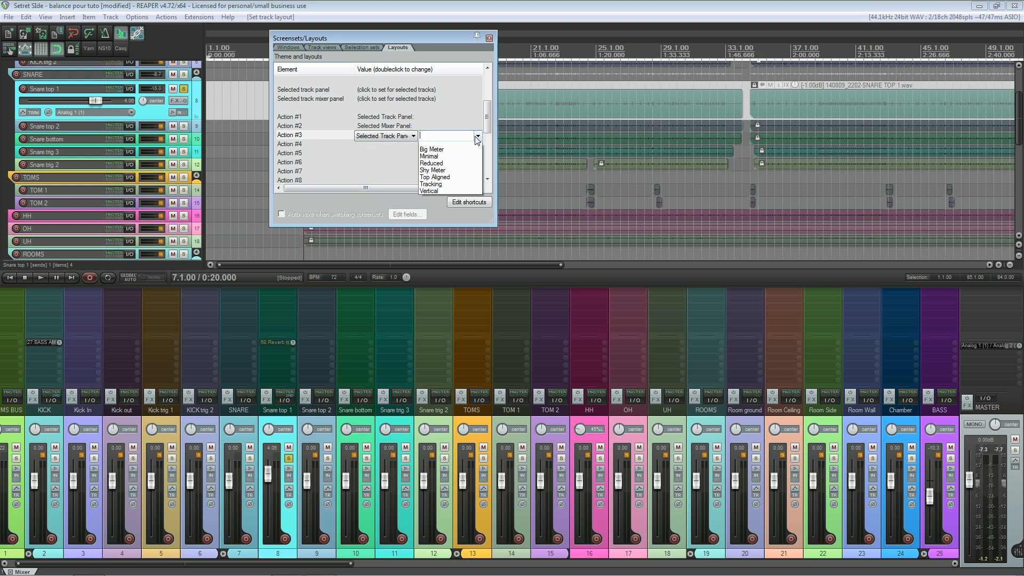
pyautogui.click(440, 151)
# Step: Assign layout Action #4 to Selected Mixer Panel with the Big Meter layout
pyautogui.doubleClick(378, 144)
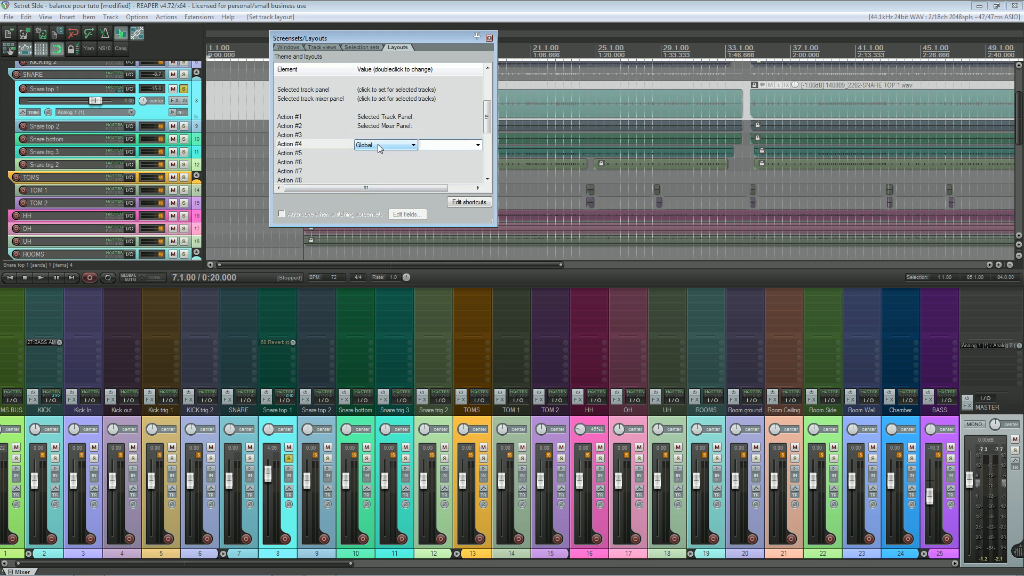
pyautogui.click(378, 144)
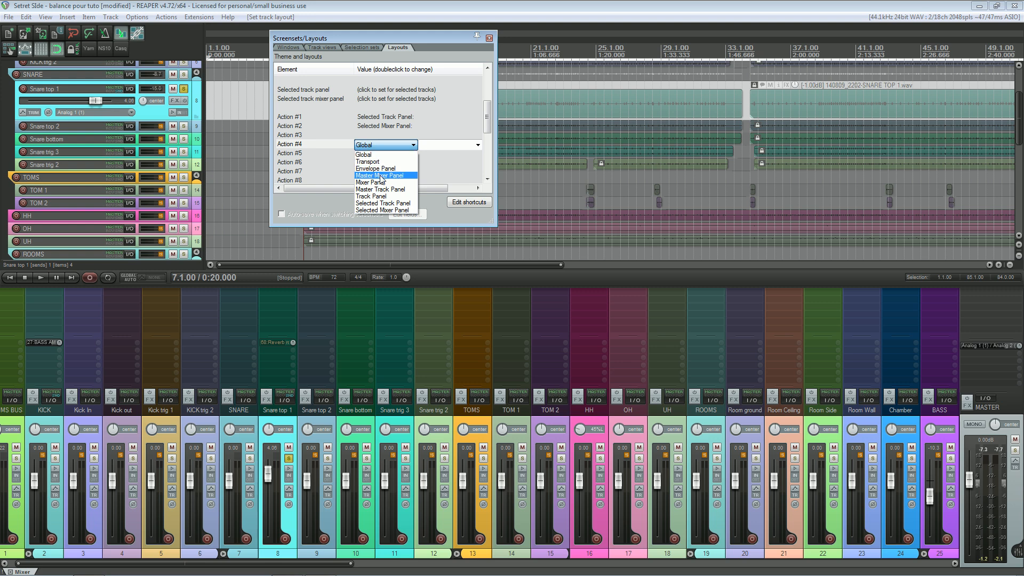
pyautogui.click(384, 212)
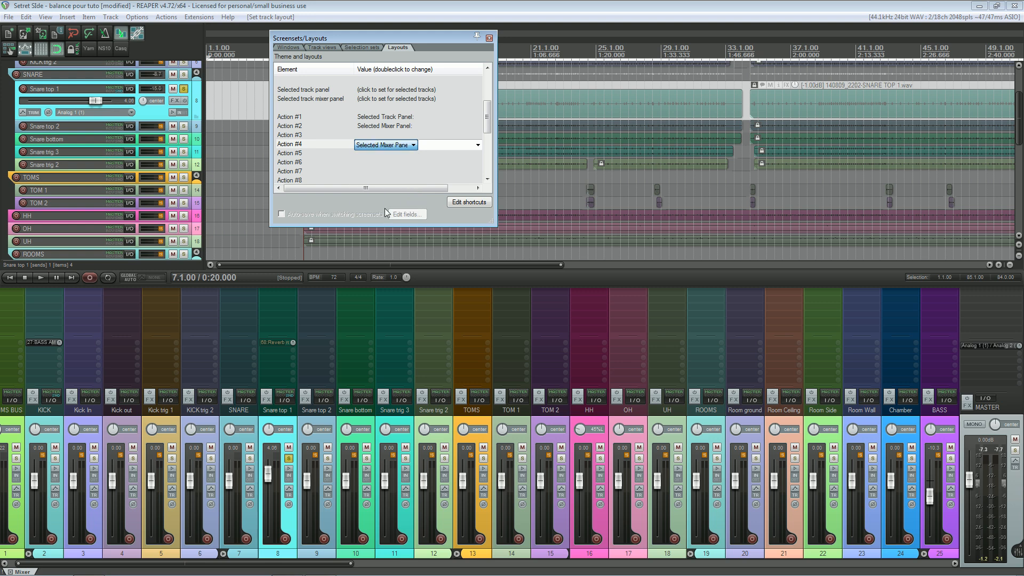
pyautogui.click(478, 144)
pyautogui.click(437, 162)
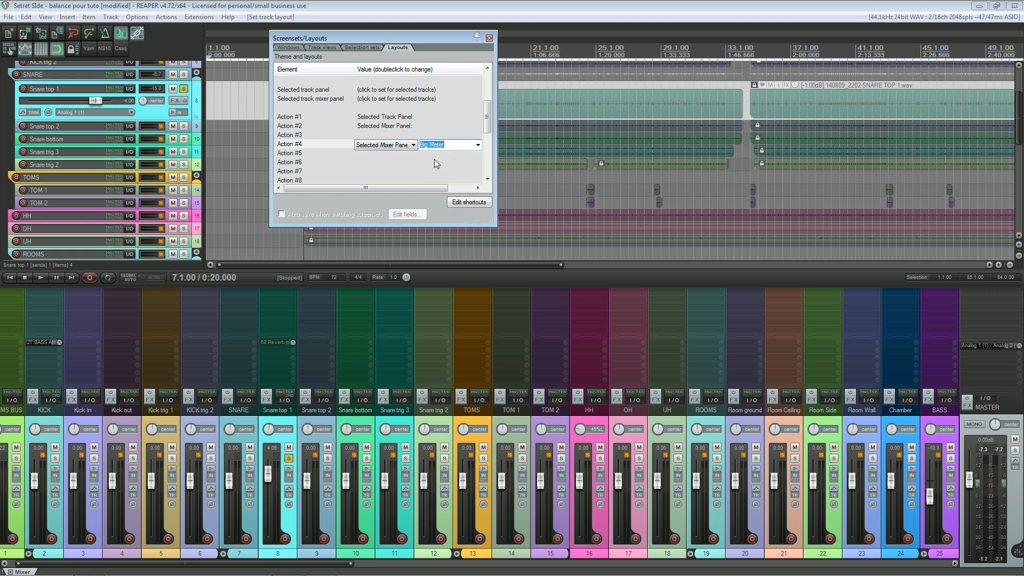
pyautogui.click(434, 159)
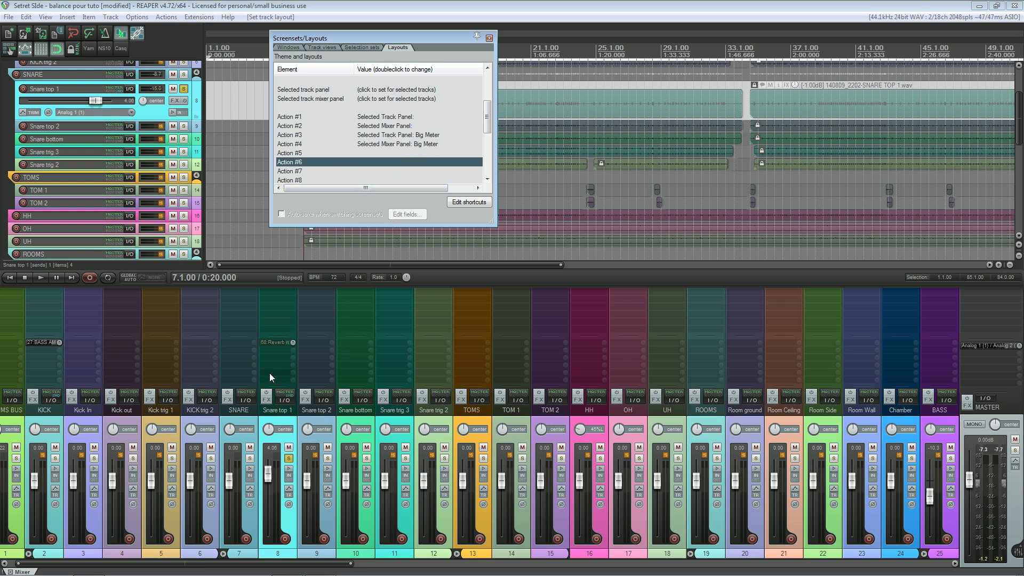
# Step: Open the S&M Cycle Actions editor and arrange it beside the Screensets/Layouts window so both stay readable
pyautogui.click(190, 17)
pyautogui.click(227, 89)
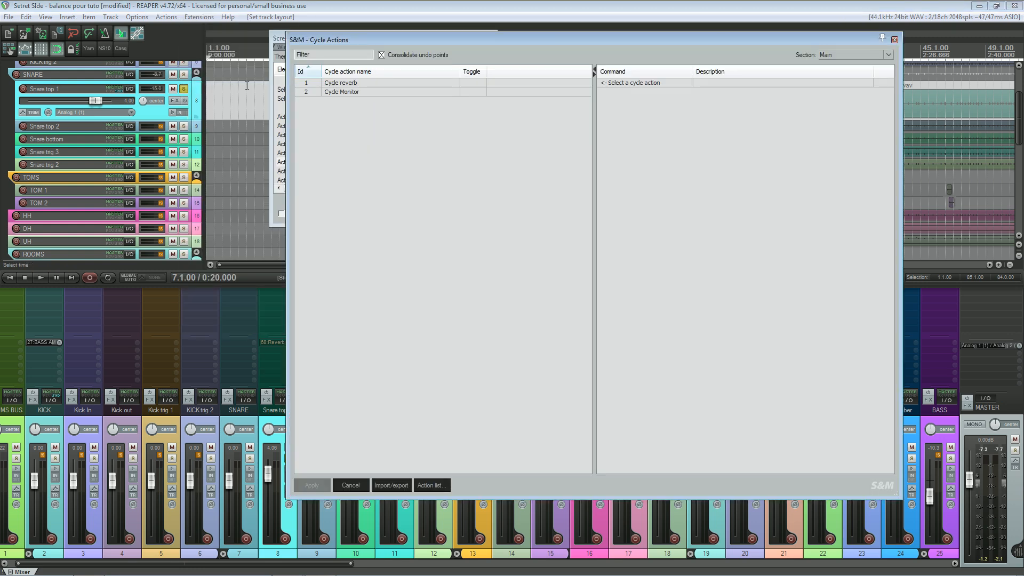
pyautogui.moveTo(524, 40); pyautogui.dragTo(687, 107)
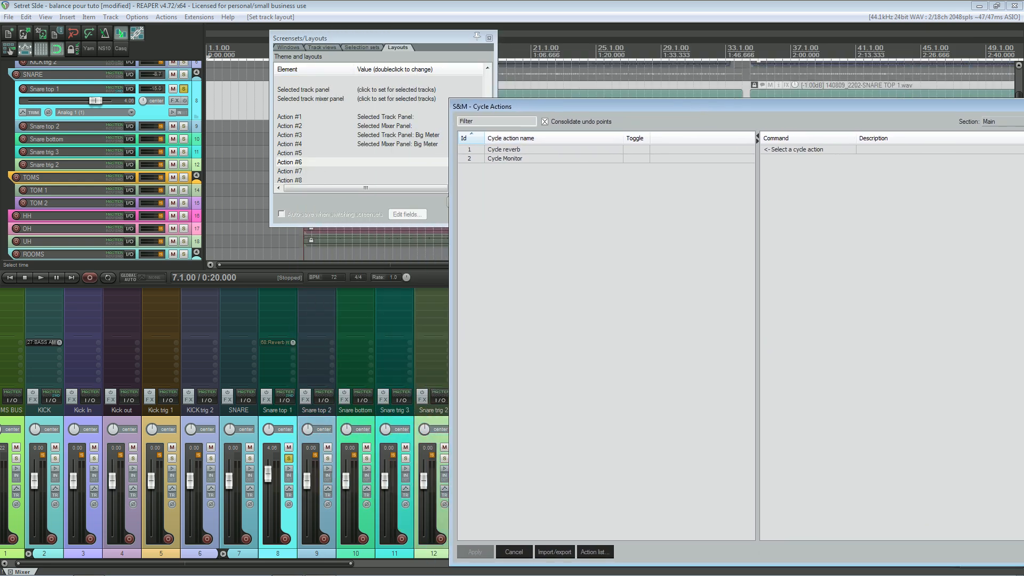
pyautogui.moveTo(437, 37); pyautogui.dragTo(281, 43)
pyautogui.moveTo(629, 106); pyautogui.dragTo(526, 40)
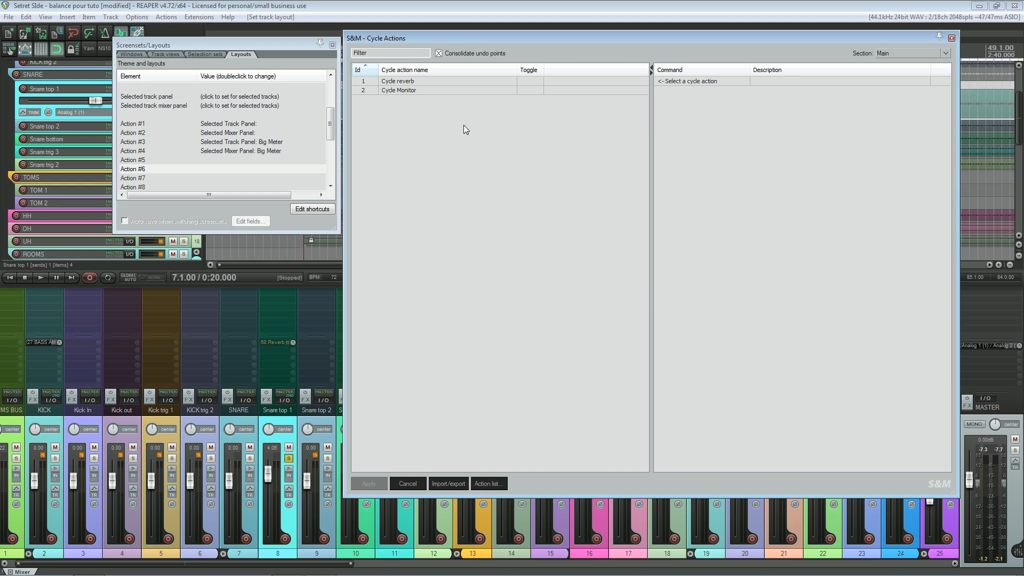
# Step: Add a new cycle action named Big Meter
pyautogui.rightClick(392, 111)
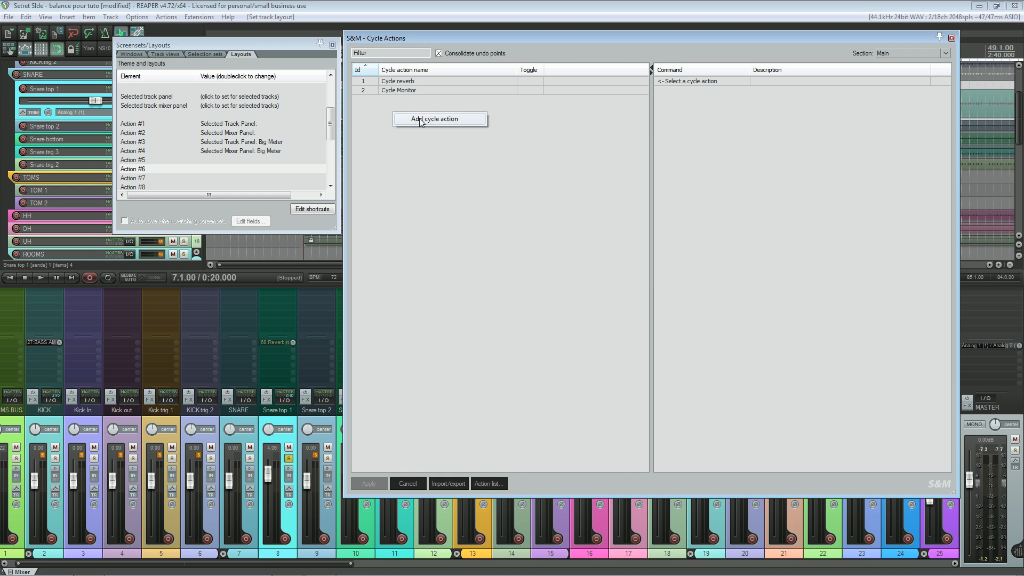
pyautogui.click(417, 119)
pyautogui.write('Big Meter')
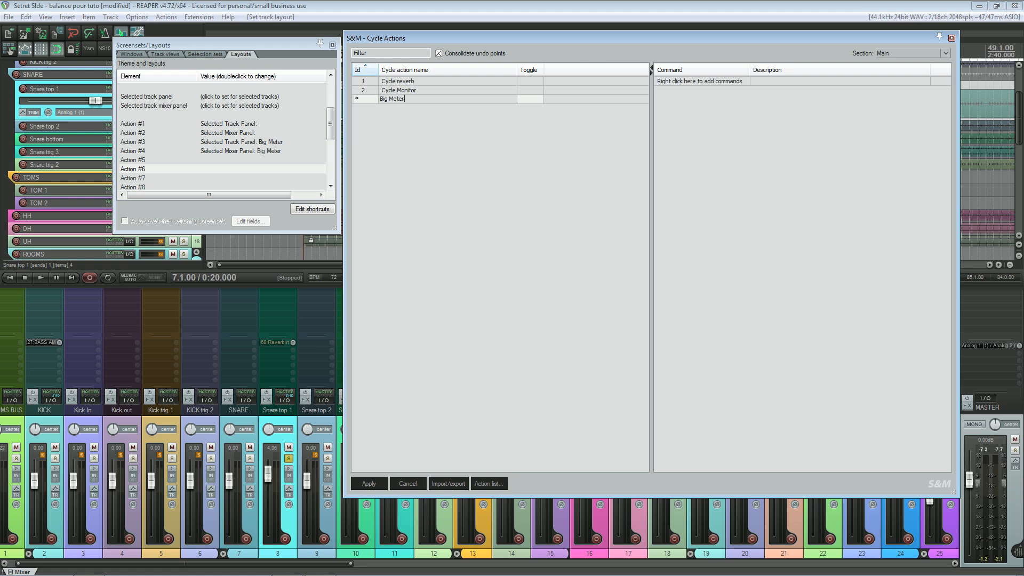
pyautogui.press('Return')
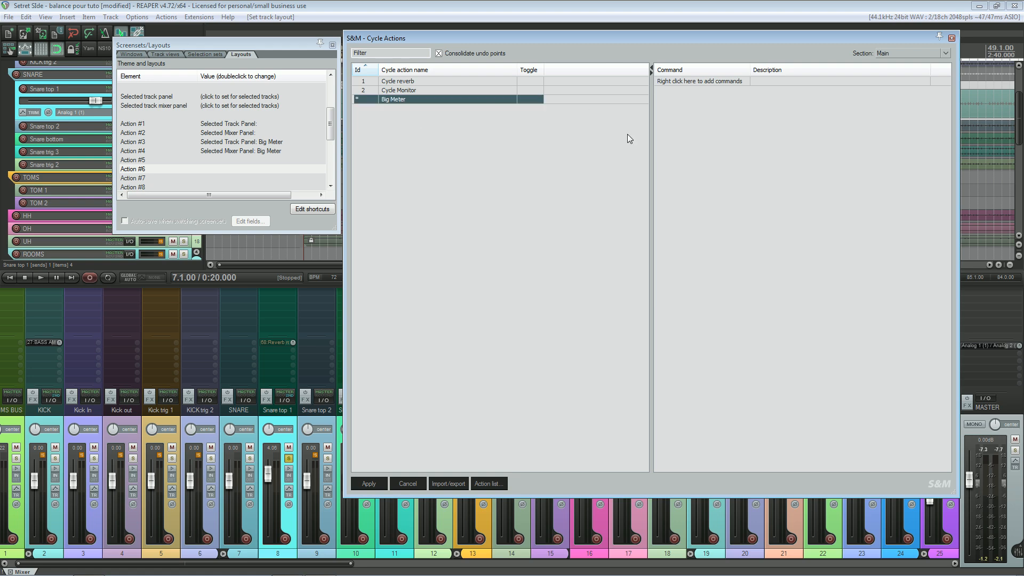
# Step: Filter the action list for "lay out" and add "Layout: apply custom layout #03" to the Big Meter cycle action
pyautogui.click(491, 484)
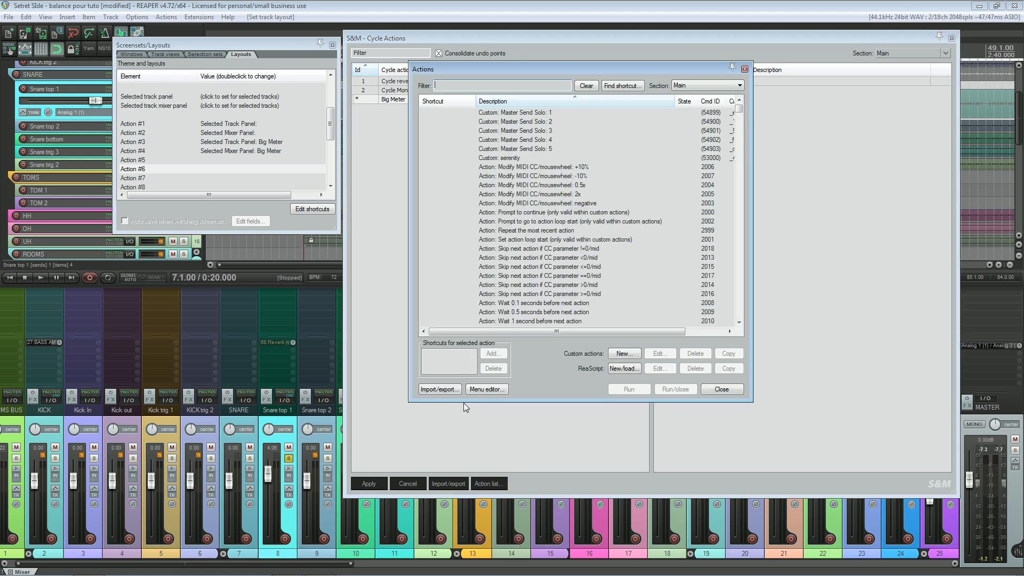
pyautogui.moveTo(491, 70); pyautogui.dragTo(478, 151)
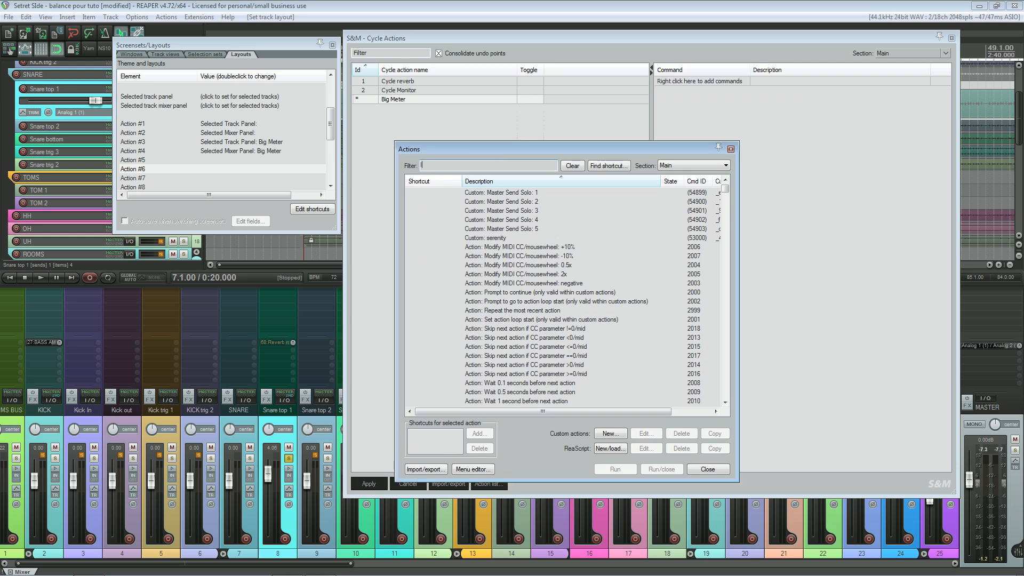
pyautogui.write('lay out')
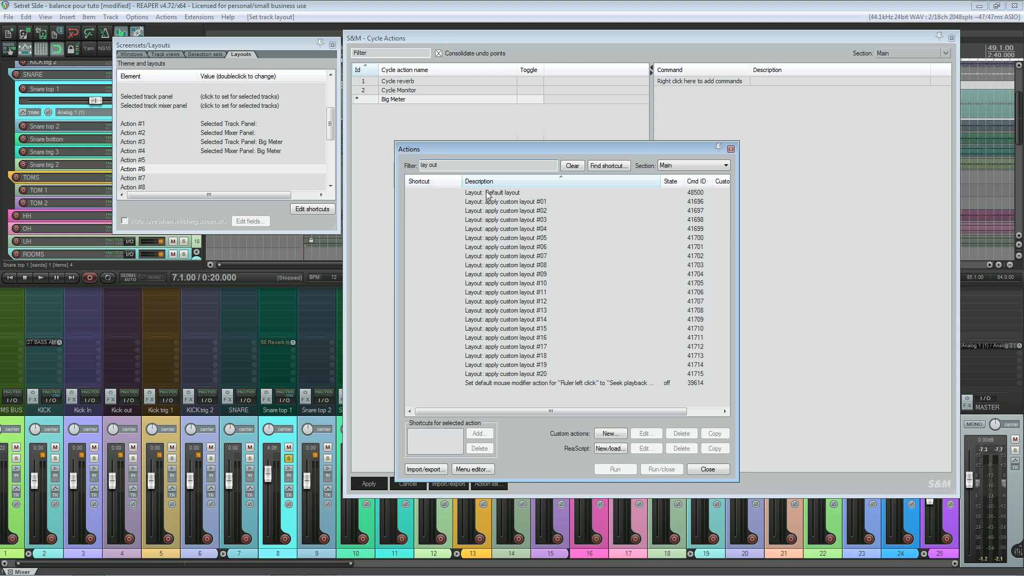
pyautogui.click(536, 223)
pyautogui.rightClick(738, 104)
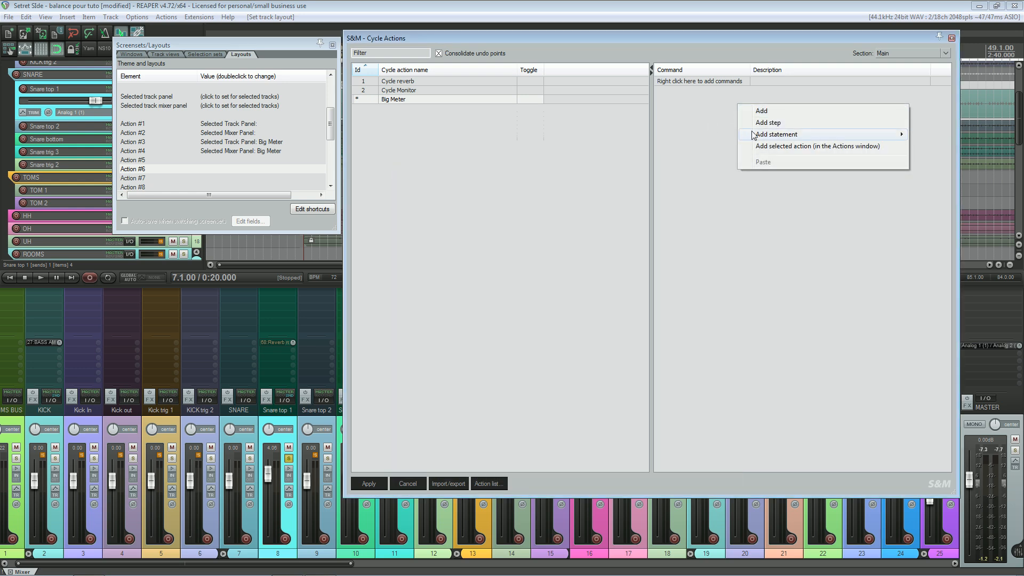
pyautogui.click(767, 147)
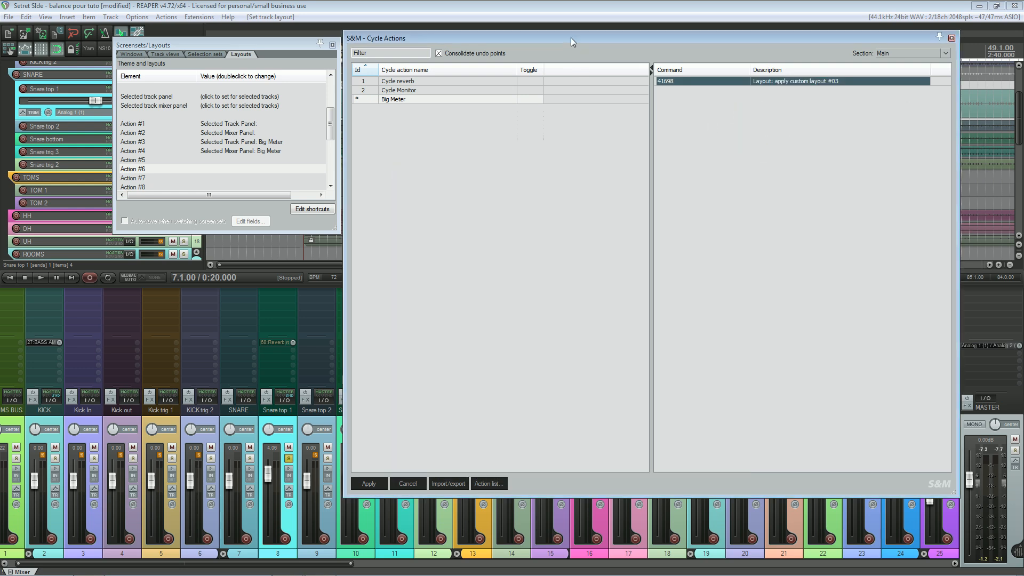
# Step: Rearrange the Cycle Actions and Actions windows and add "Layout: apply custom layout #04" to the Big Meter cycle action
pyautogui.moveTo(571, 37); pyautogui.dragTo(629, 40)
pyautogui.moveTo(400, 151); pyautogui.dragTo(179, 155)
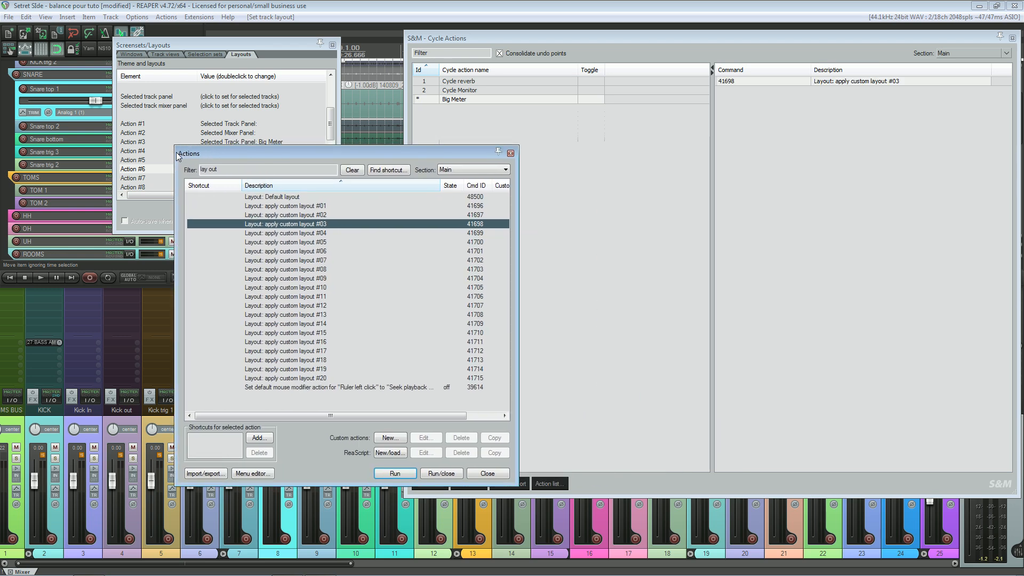
pyautogui.click(308, 233)
pyautogui.rightClick(810, 117)
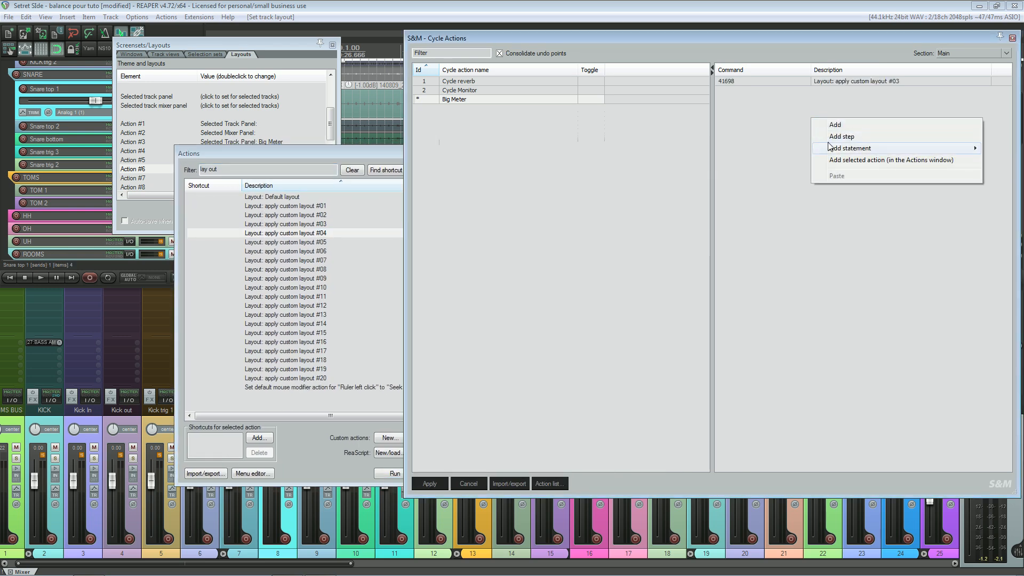
pyautogui.click(840, 158)
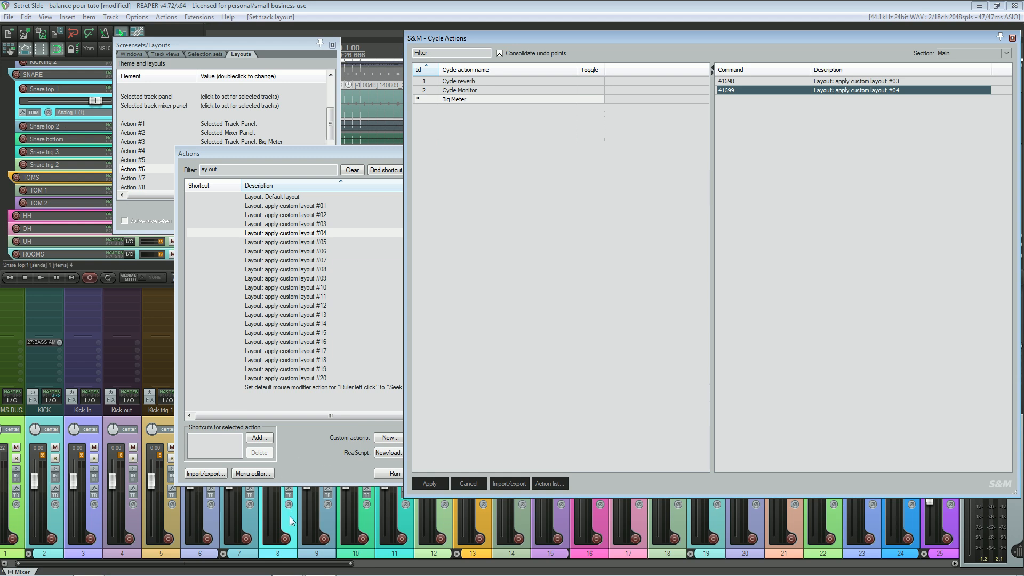
# Step: Add a step separator to the Big Meter cycle action, followed by "Layout: apply custom layout #01"
pyautogui.rightClick(793, 125)
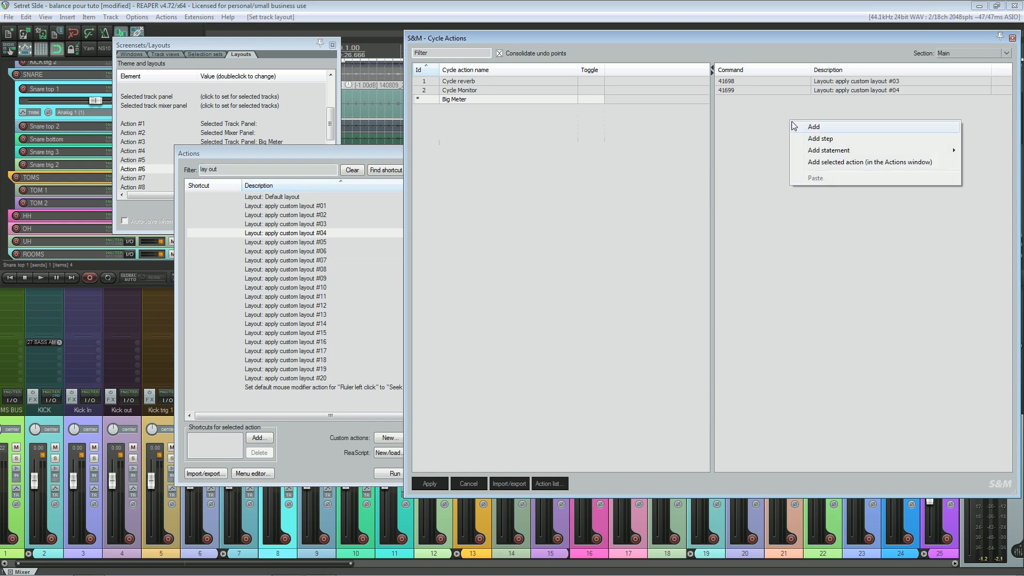
pyautogui.click(800, 140)
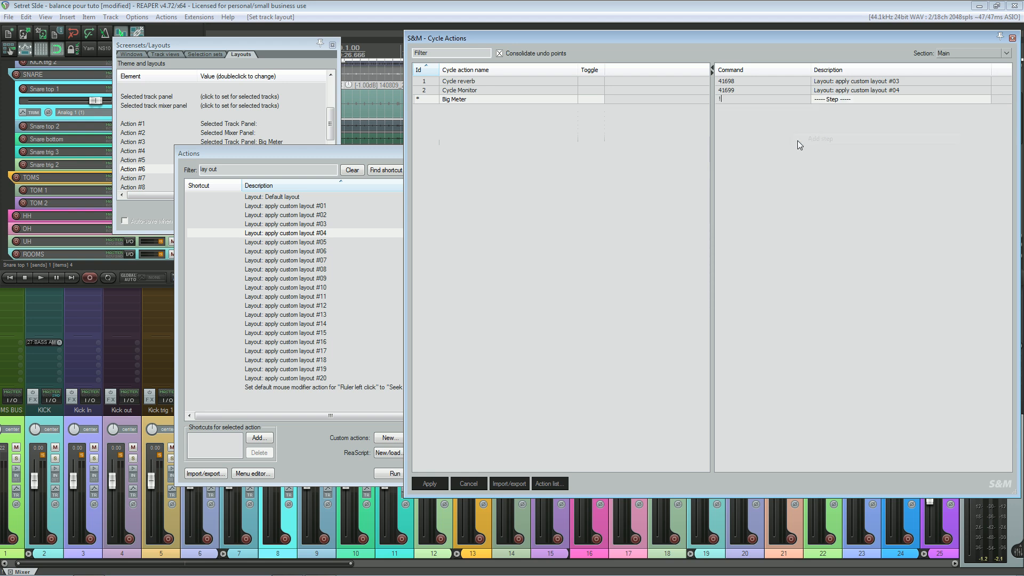
pyautogui.click(321, 207)
pyautogui.rightClick(764, 139)
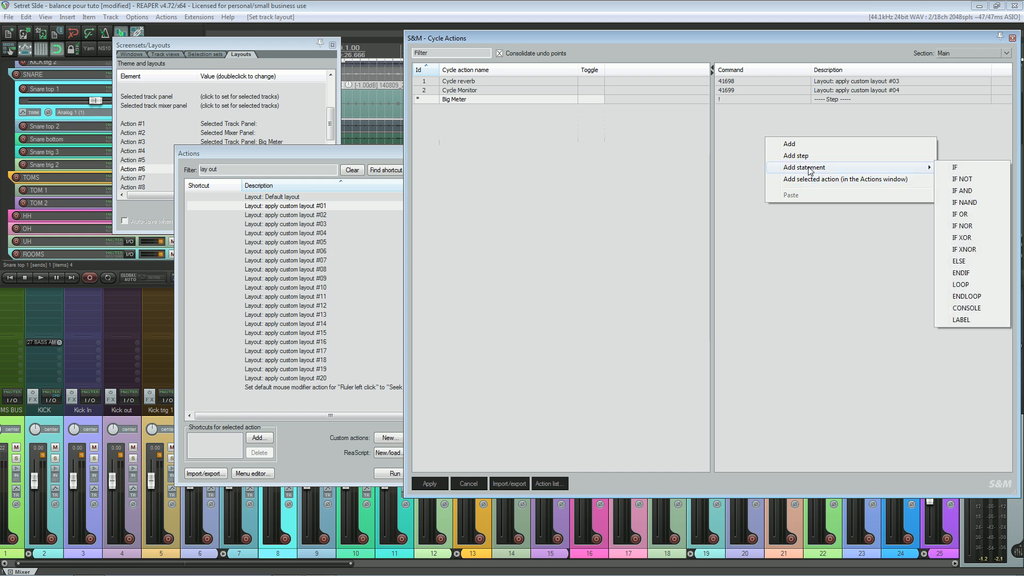
pyautogui.click(807, 179)
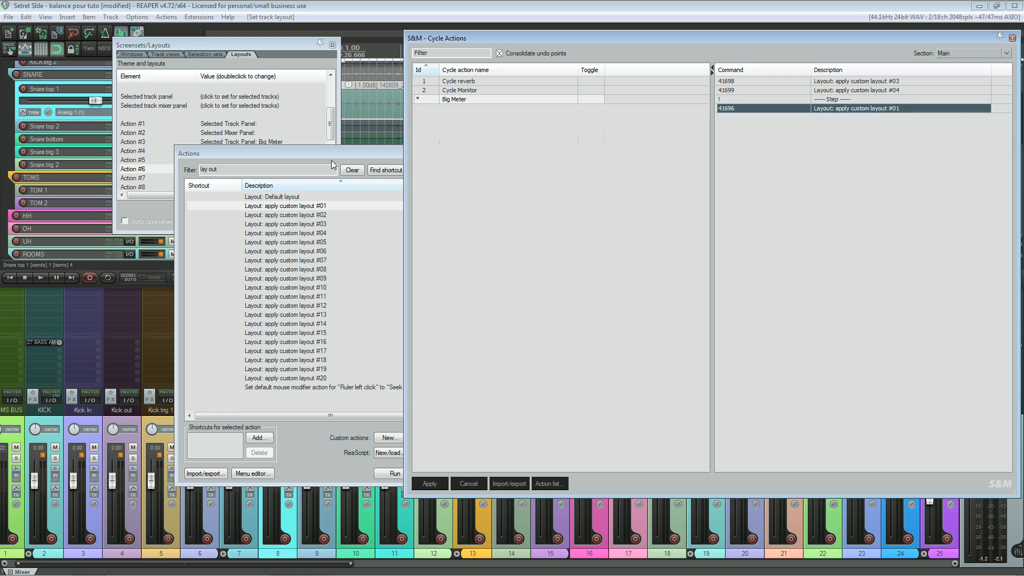
# Step: Add "Layout: apply custom layout #02" to the Big Meter cycle action and apply the cycle action changes
pyautogui.click(303, 216)
pyautogui.rightClick(833, 144)
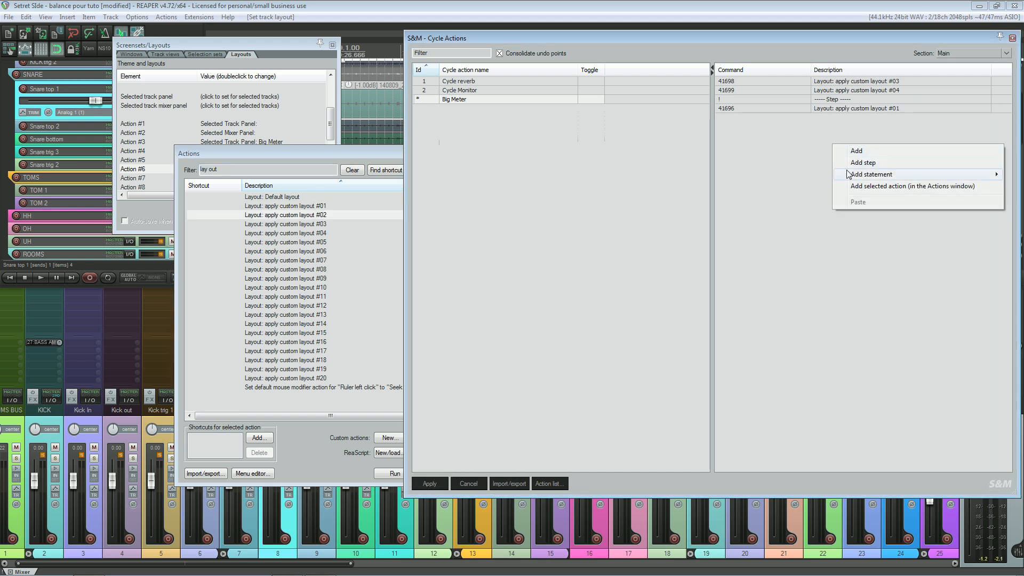
pyautogui.click(864, 187)
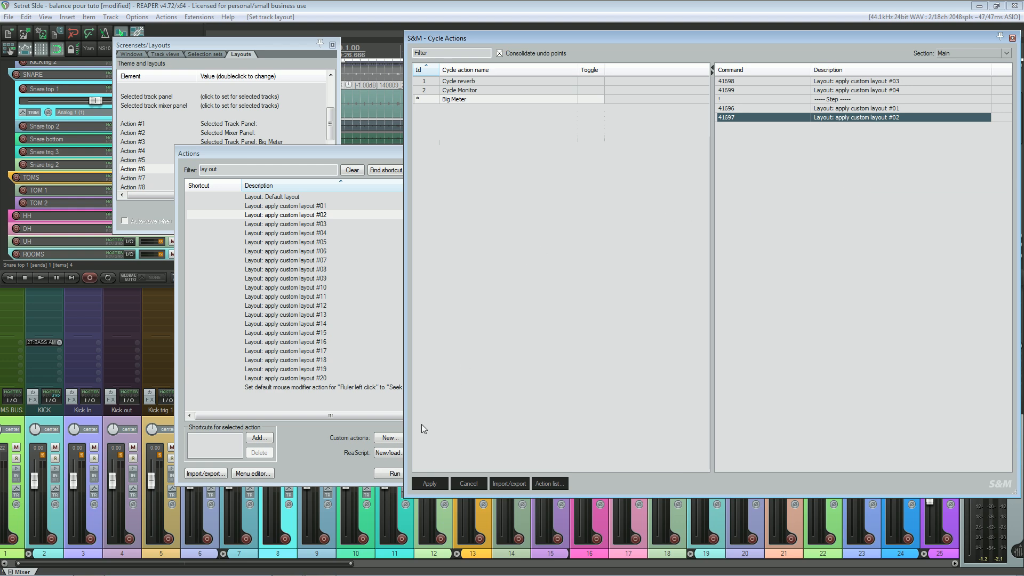
pyautogui.click(430, 483)
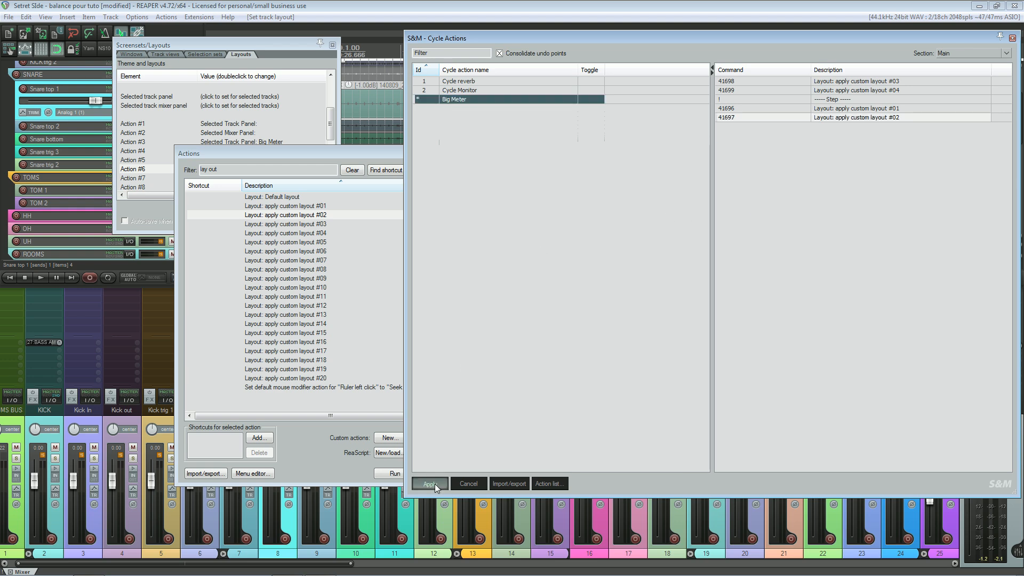
# Step: Close the Screensets/Layouts and Cycle Actions windows and filter the action list for "Big meter"
pyautogui.click(383, 159)
pyautogui.click(333, 45)
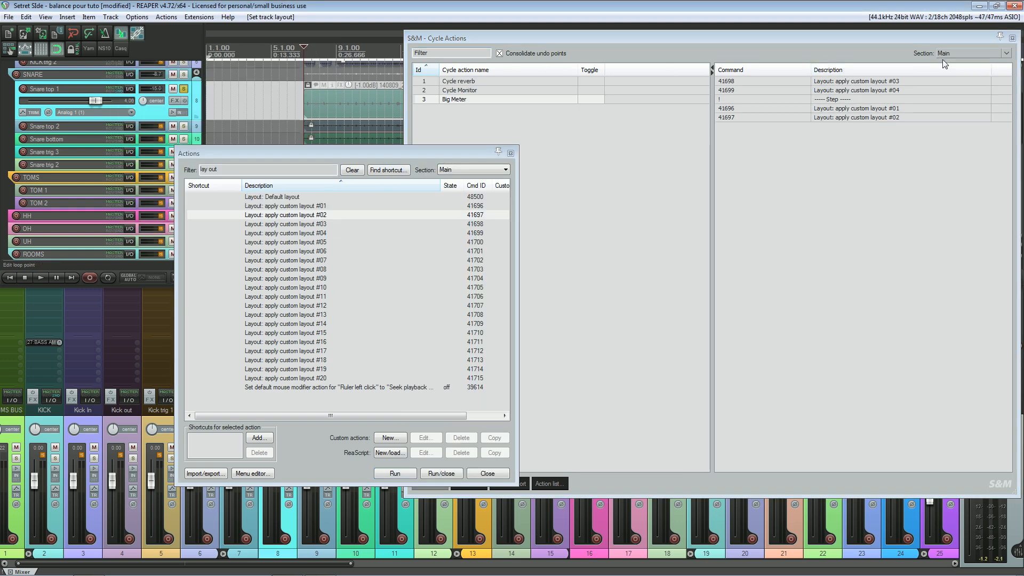
pyautogui.click(1012, 39)
pyautogui.click(175, 171)
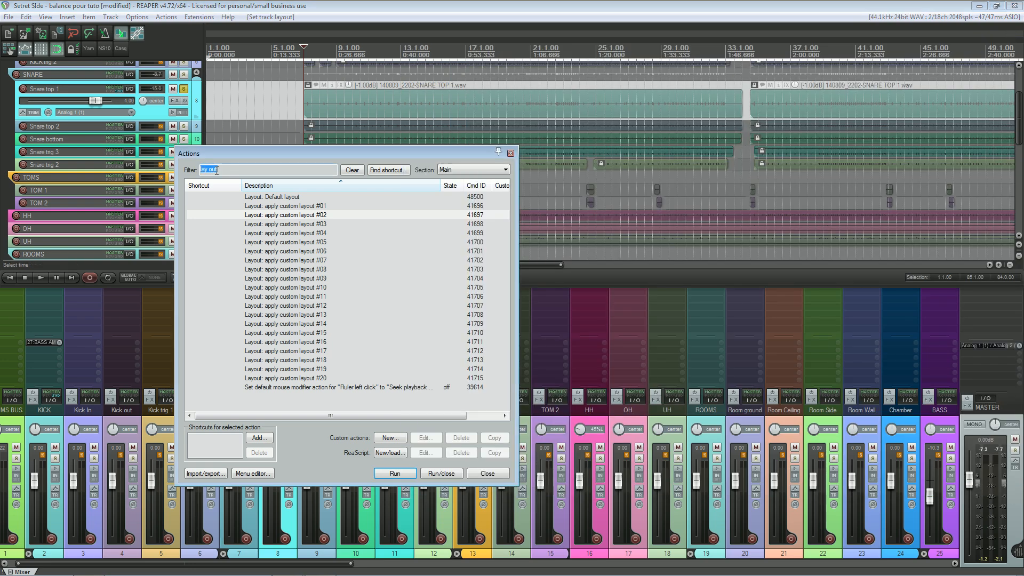
pyautogui.write('Big mete')
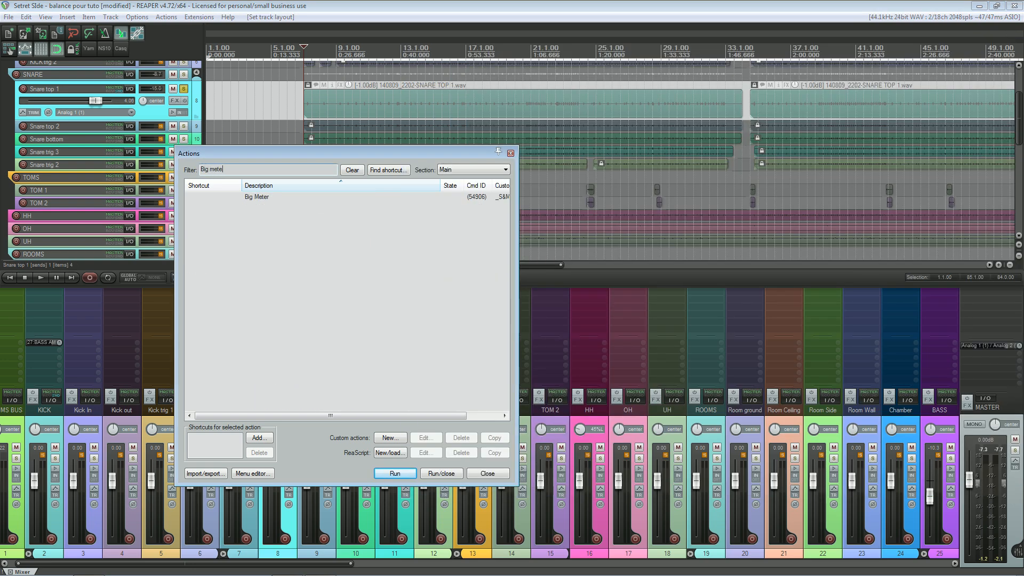
pyautogui.write('r')
# Step: Assign Tab as the shortcut for the Big Meter action and close the Actions window
pyautogui.click(243, 197)
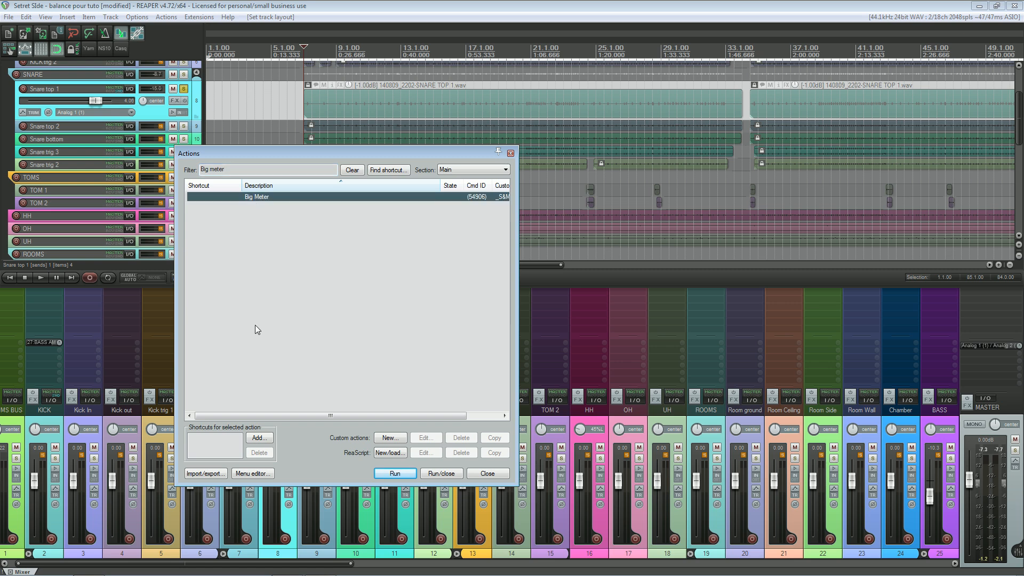
pyautogui.click(258, 438)
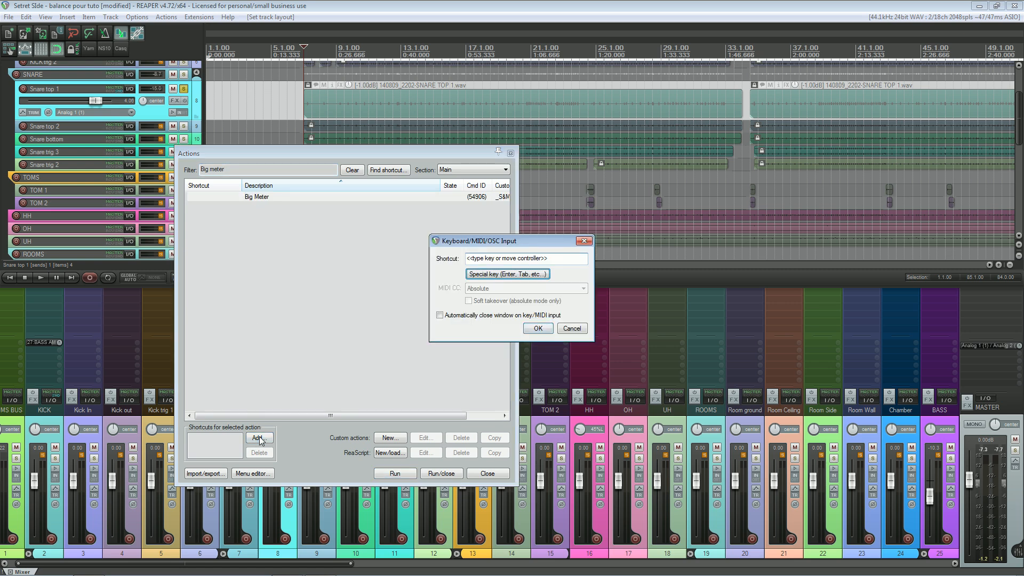
pyautogui.click(484, 275)
pyautogui.press('Tab')
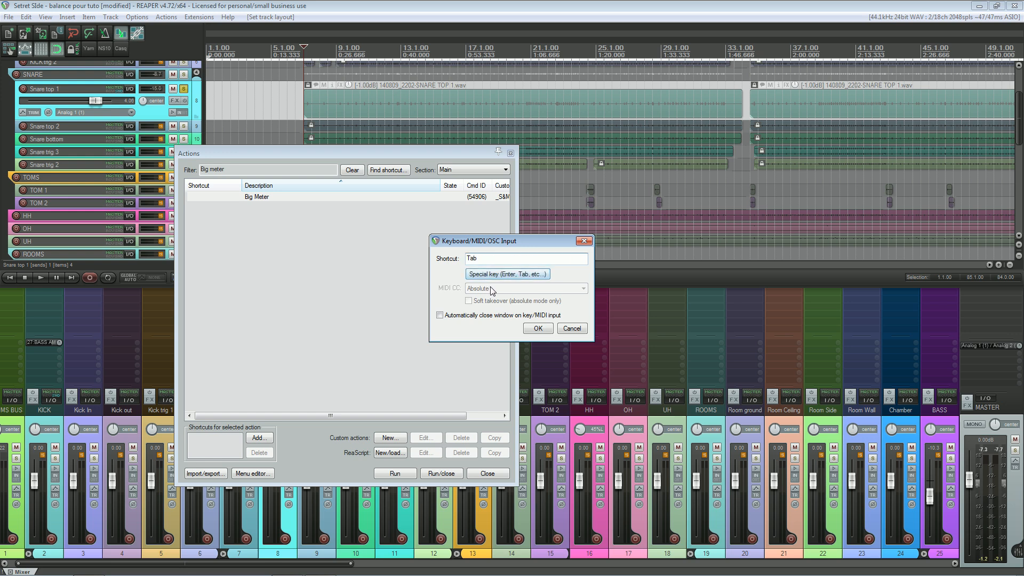
pyautogui.click(538, 329)
pyautogui.click(538, 337)
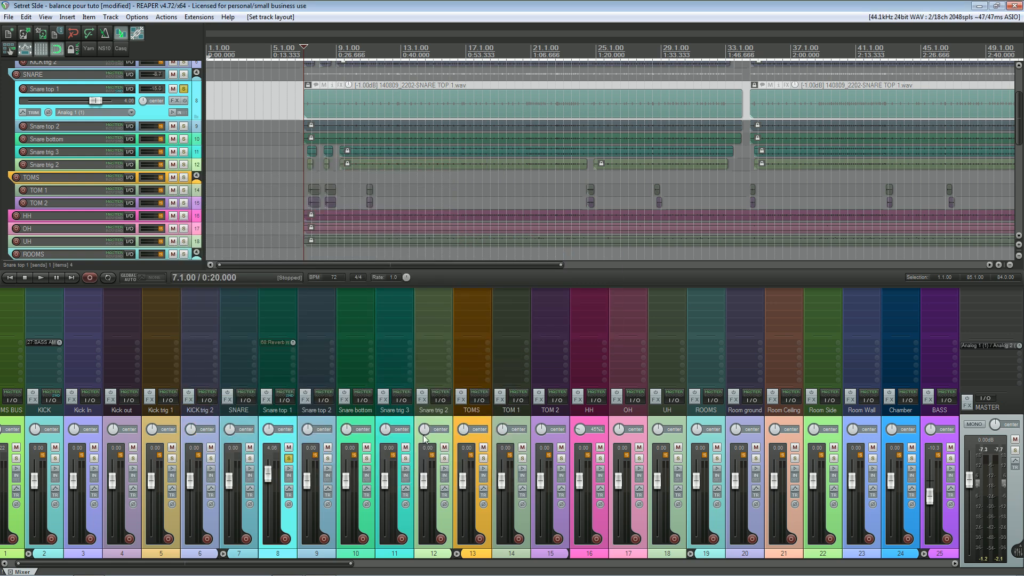
# Step: Test the Big Meter shortcut by toggling Snare top 1 repeatedly between its default and Big Meter layouts
pyautogui.press('Tab')
pyautogui.press('Tab')
pyautogui.press('Tab')
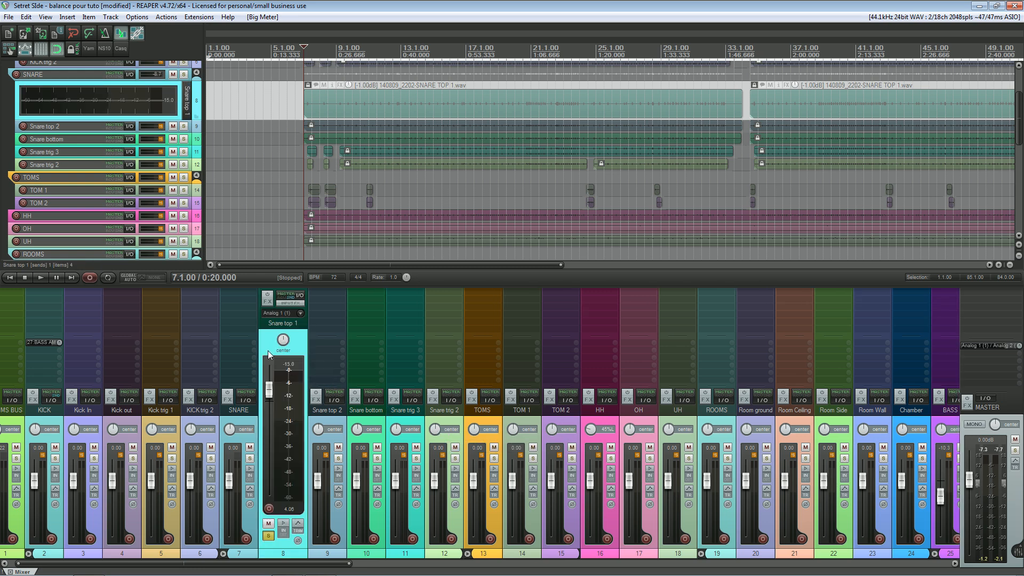
pyautogui.press('Tab')
pyautogui.press('Tab')
pyautogui.press('Tab')
pyautogui.press('Tab')
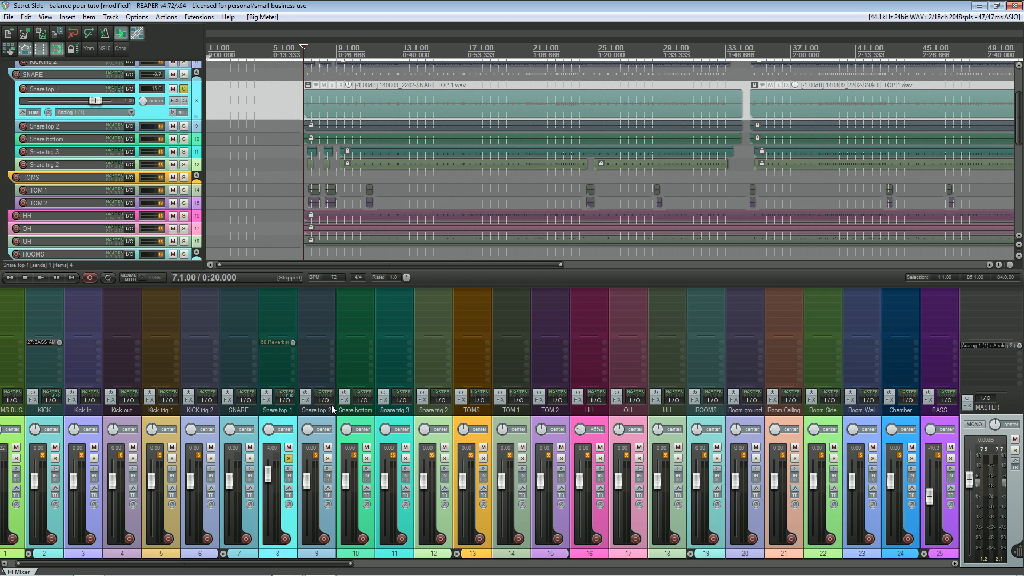
pyautogui.press('Tab')
pyautogui.press('Tab')
pyautogui.press('Tab')
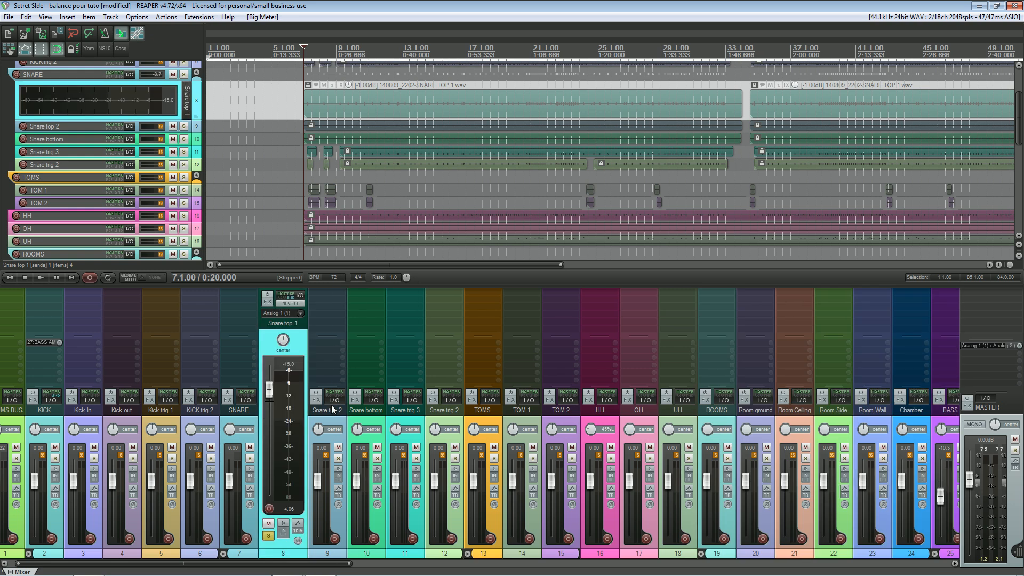
pyautogui.press('Tab')
# Step: Play the project from 6.3.00 while toggling Snare top 1's Big Meter layout, stop playback and restore the default layout
pyautogui.click(297, 50)
pyautogui.press('space')
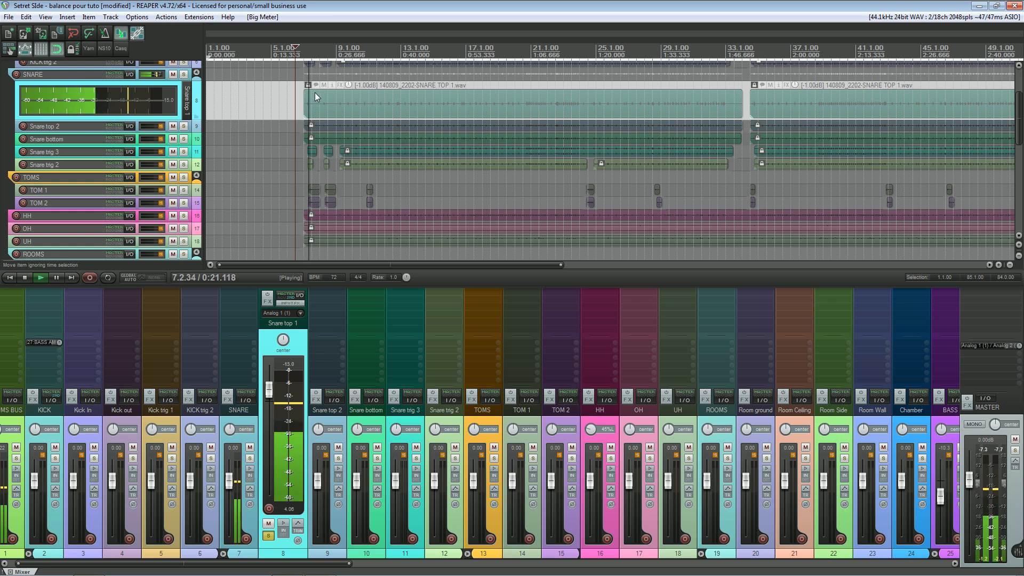
pyautogui.press('Tab')
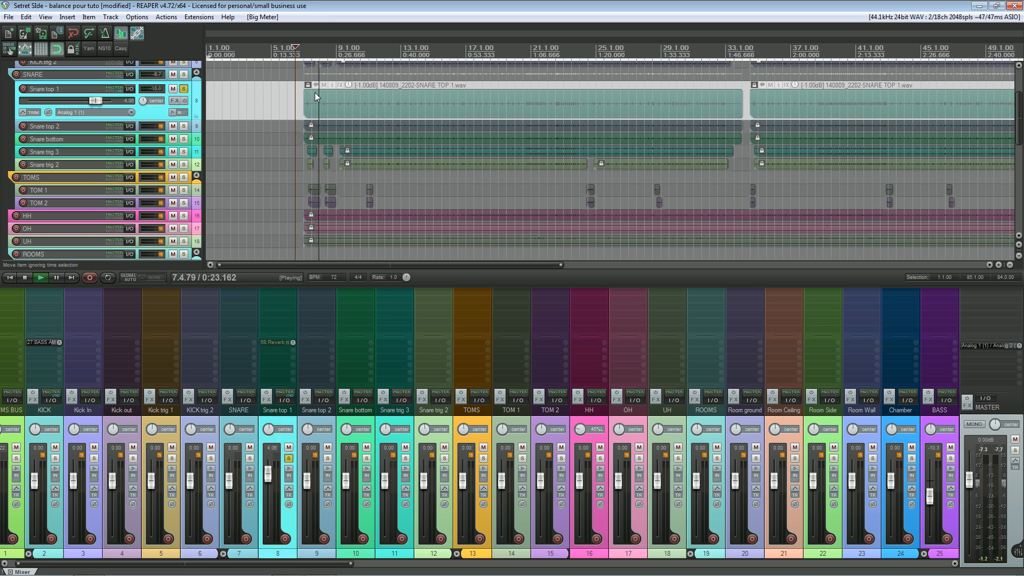
pyautogui.press('Tab')
pyautogui.press('space')
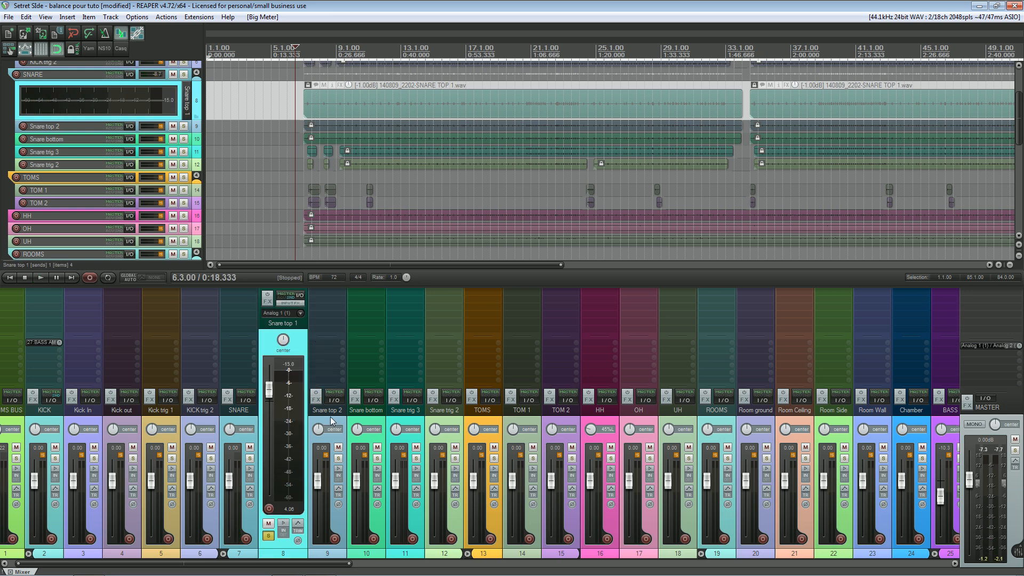
pyautogui.press('Tab')
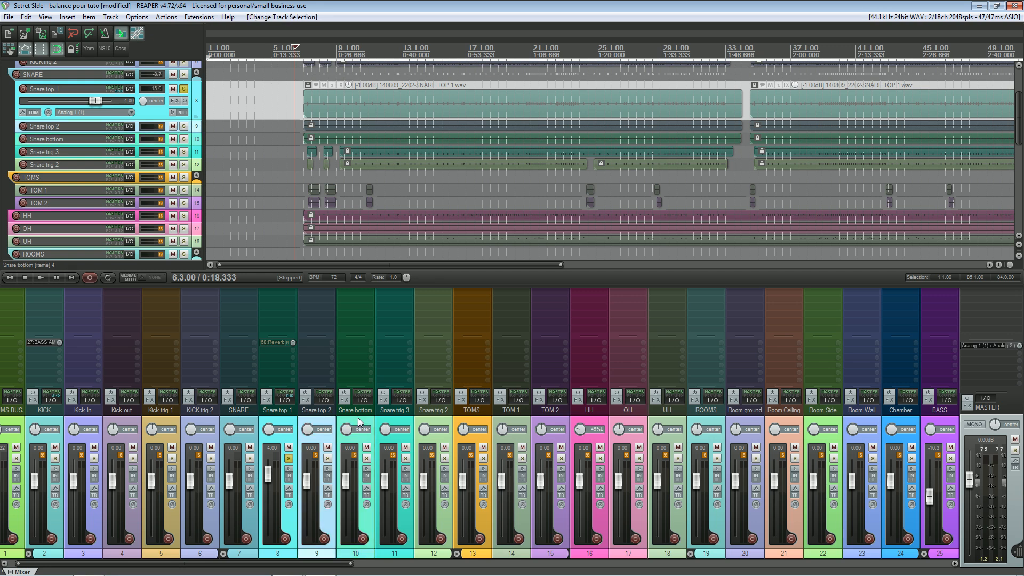
# Step: Select and solo the snare tracks from Snare top 1 through Snare trig 2
pyautogui.keyDown('ctrl'); pyautogui.click(407, 418); pyautogui.keyUp('ctrl')
pyautogui.click(366, 458)
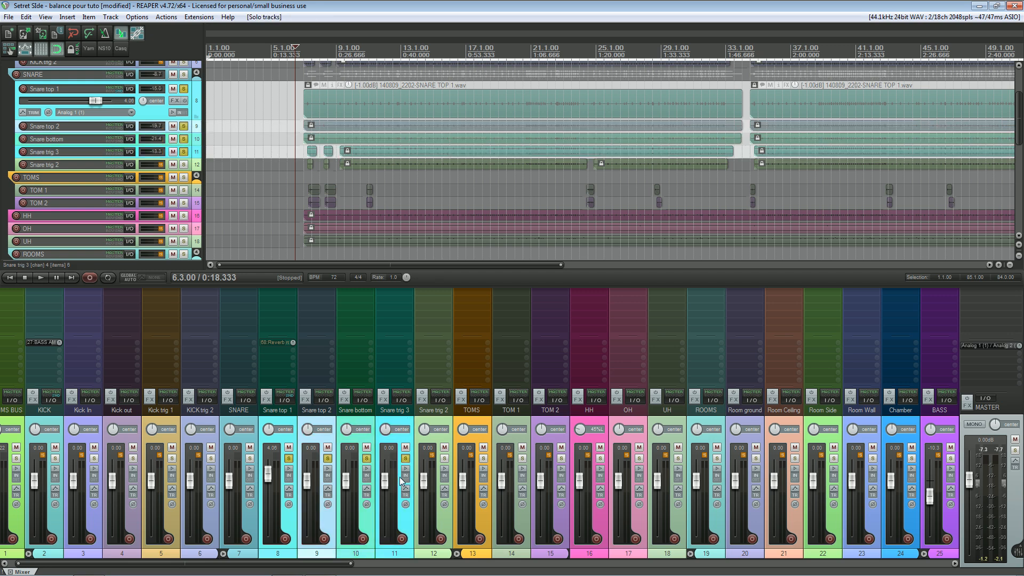
pyautogui.click(444, 458)
pyautogui.keyDown('ctrl'); pyautogui.click(430, 421); pyautogui.keyUp('ctrl')
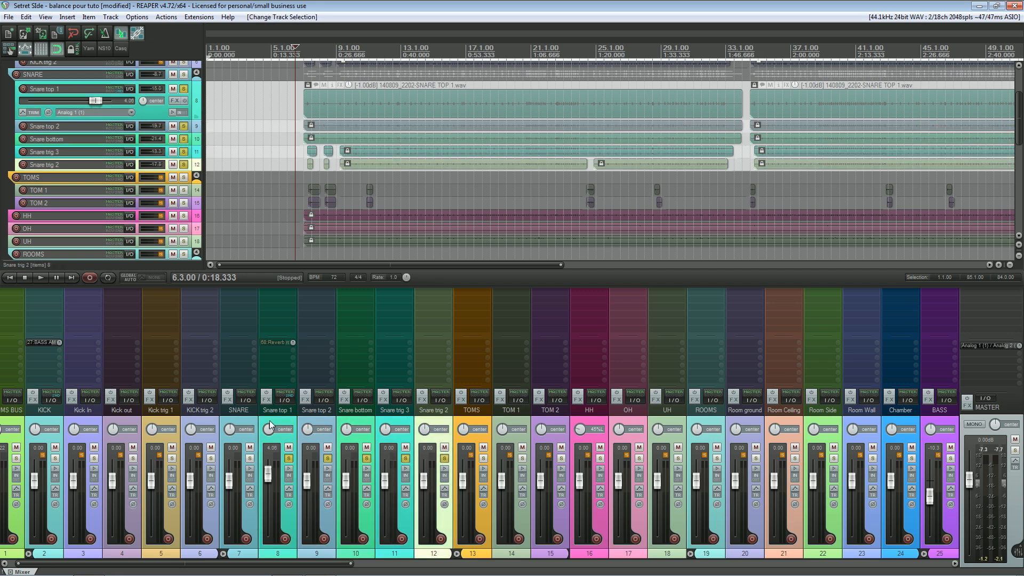
# Step: Play the project, toggle the selected snare tracks to Big Meter and back to default, and stop playback
pyautogui.press('space')
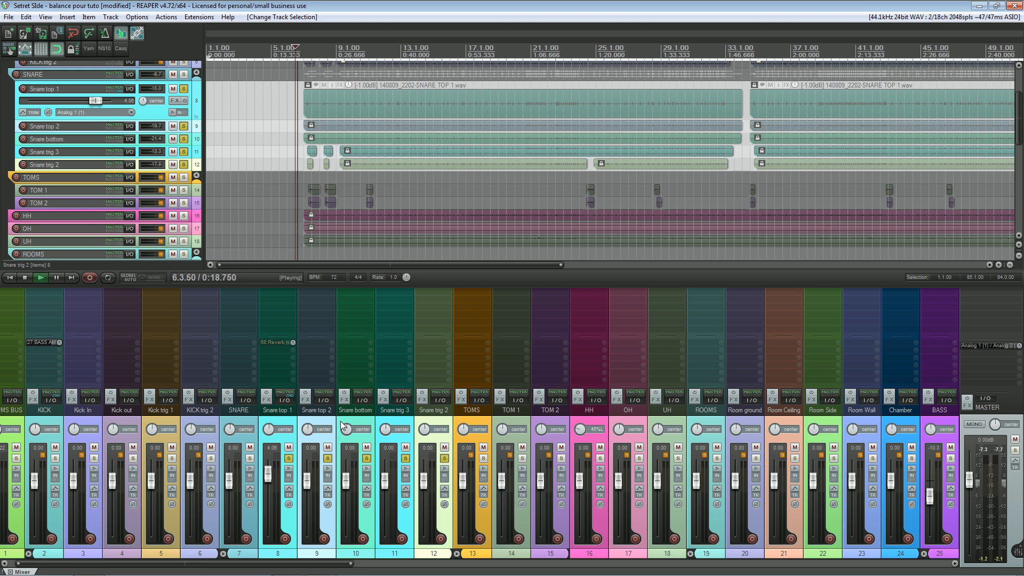
pyautogui.press('b')
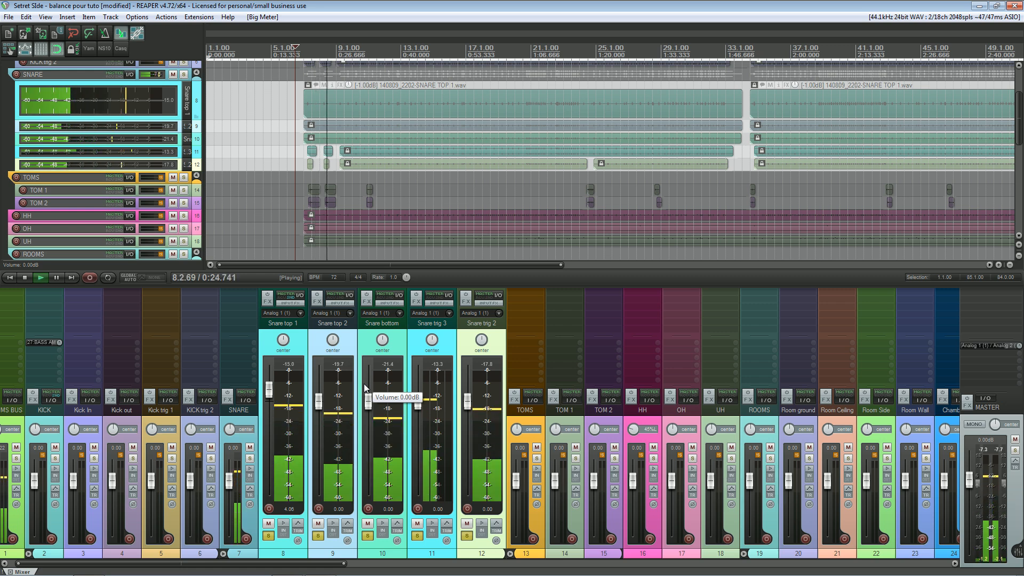
pyautogui.press('b')
pyautogui.press('space')
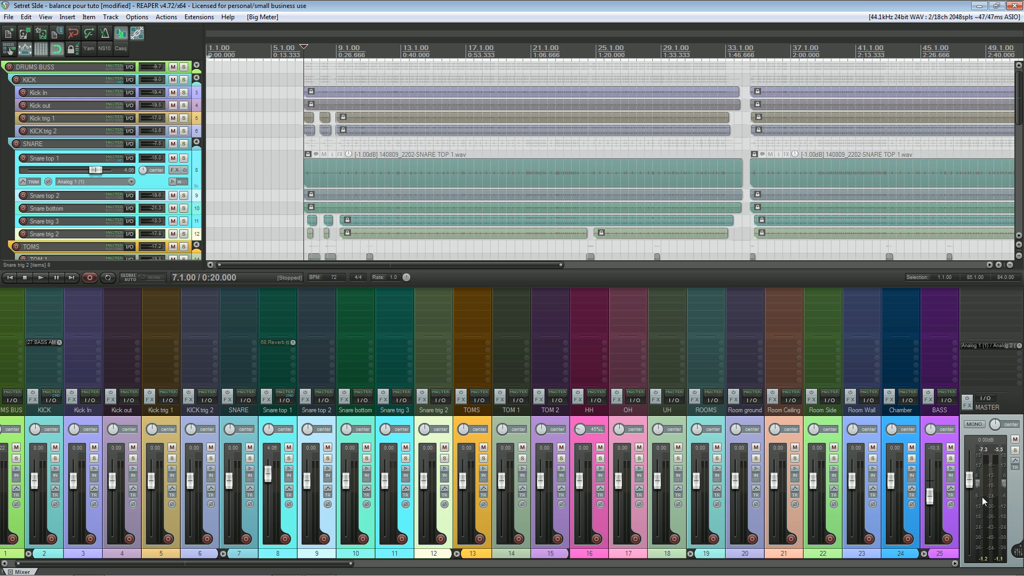
# Step: Open the Master VU settings, and play from 9.1.00 to view the master meter in Peak+RMS mode
pyautogui.rightClick(991, 469)
pyautogui.moveTo(975, 439); pyautogui.dragTo(661, 216)
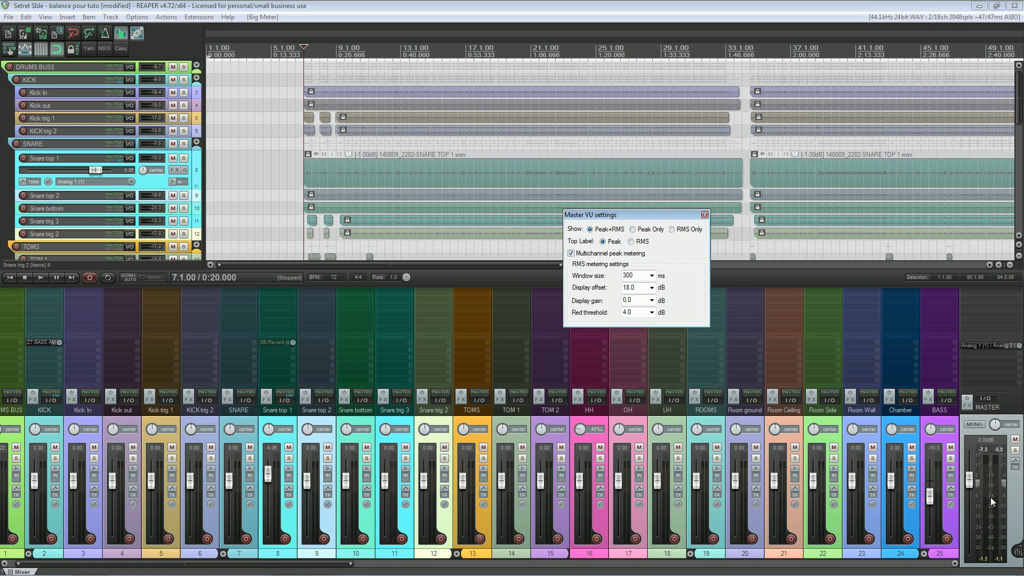
pyautogui.click(345, 60)
pyautogui.press('space')
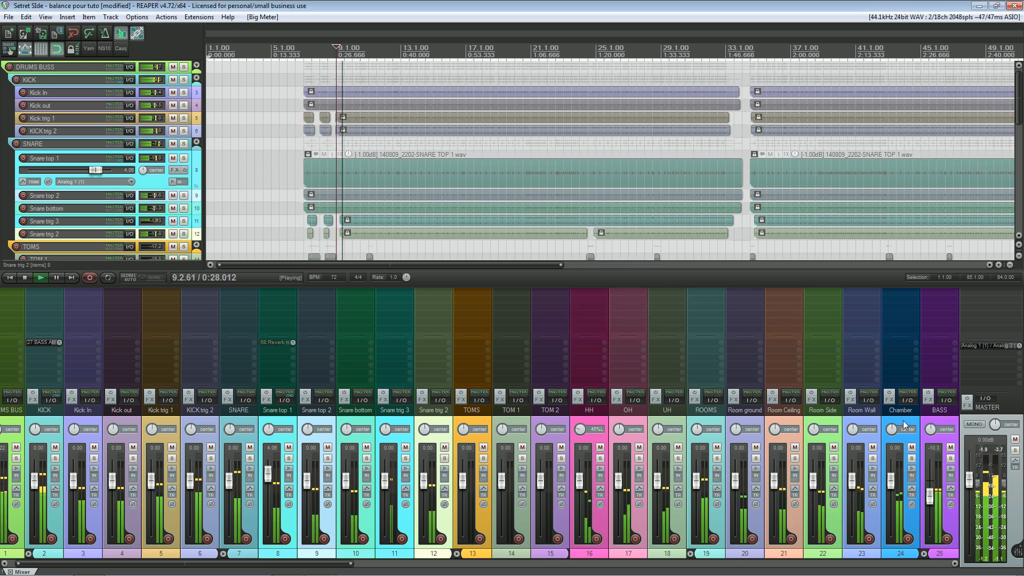
pyautogui.press('space')
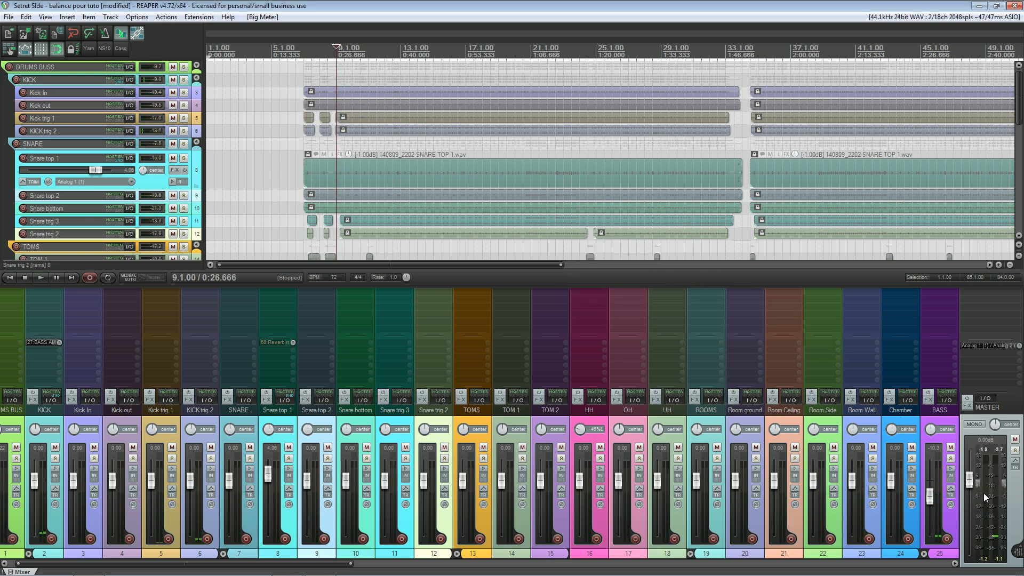
# Step: Set the master VU meter to Peak Only and play from 9.3.00 to examine it
pyautogui.rightClick(991, 489)
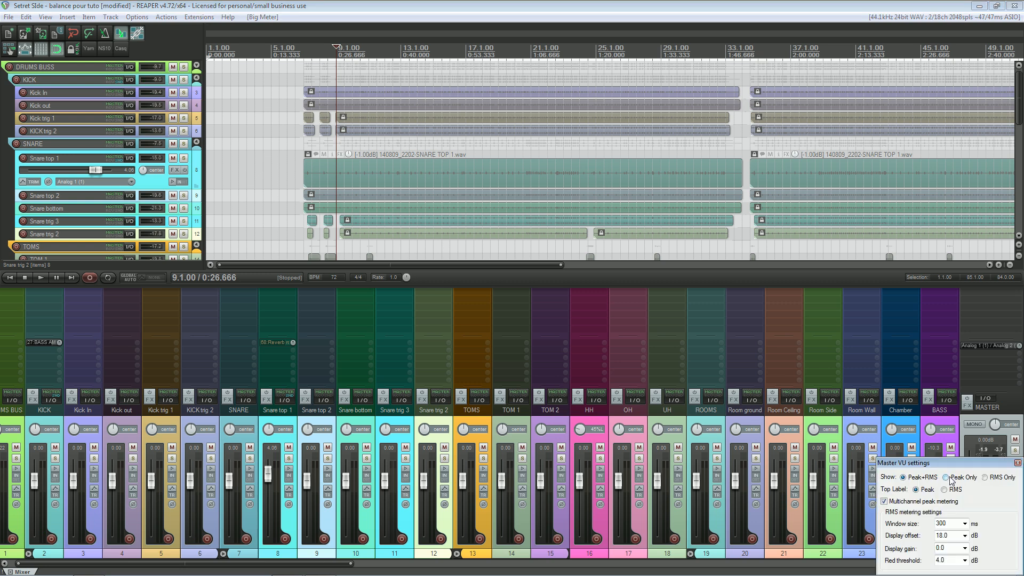
pyautogui.moveTo(957, 465); pyautogui.dragTo(746, 368)
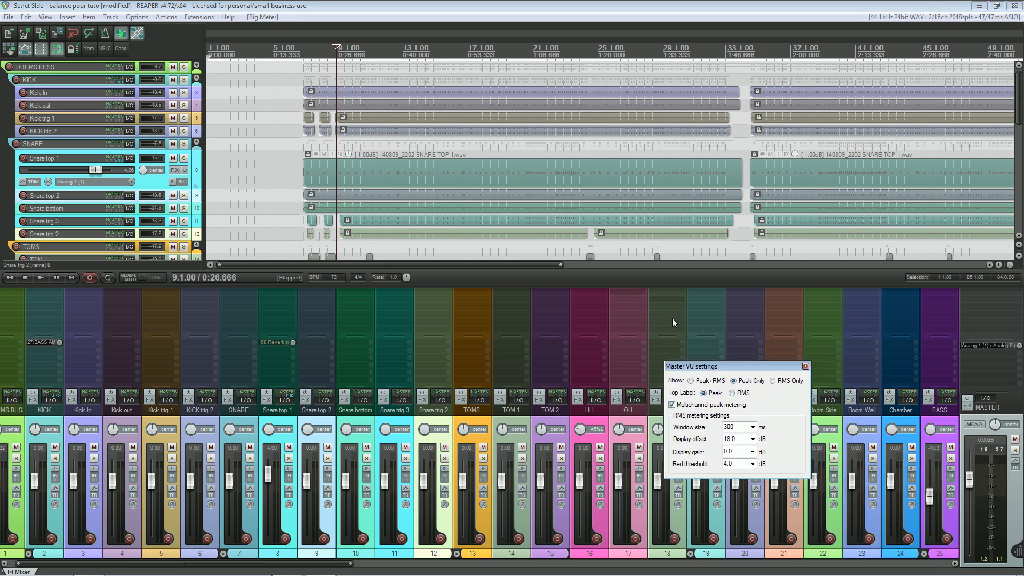
pyautogui.click(344, 61)
pyautogui.press('space')
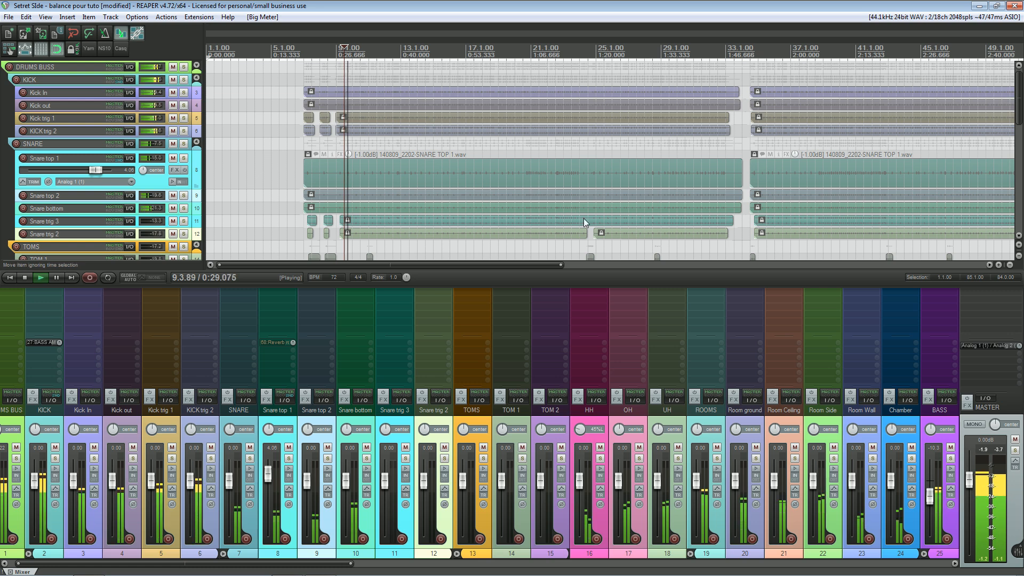
pyautogui.press('space')
# Step: Set the master VU meter to RMS Only and play from 20.3.00 to examine it
pyautogui.rightClick(982, 488)
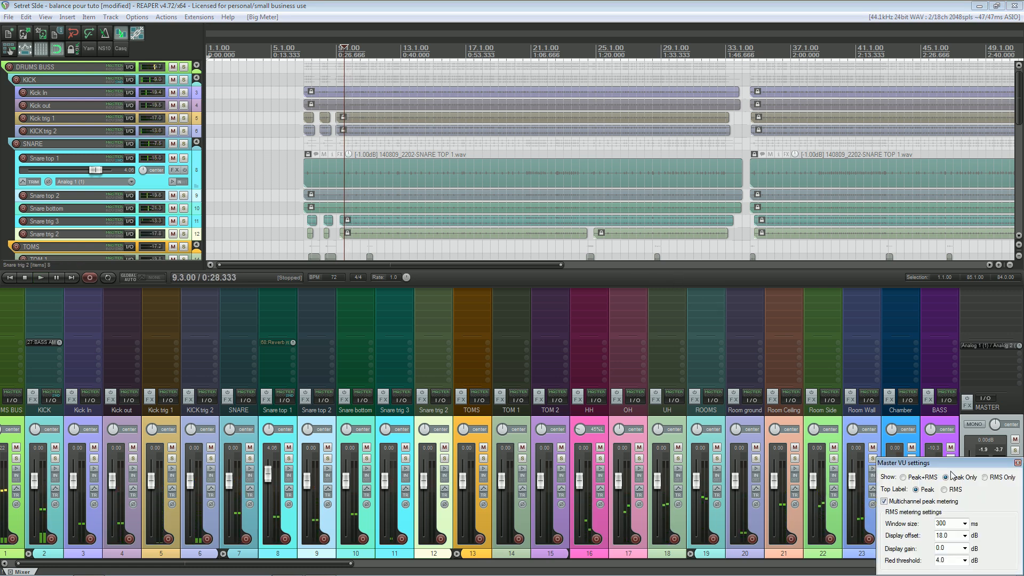
pyautogui.moveTo(978, 463); pyautogui.dragTo(732, 341)
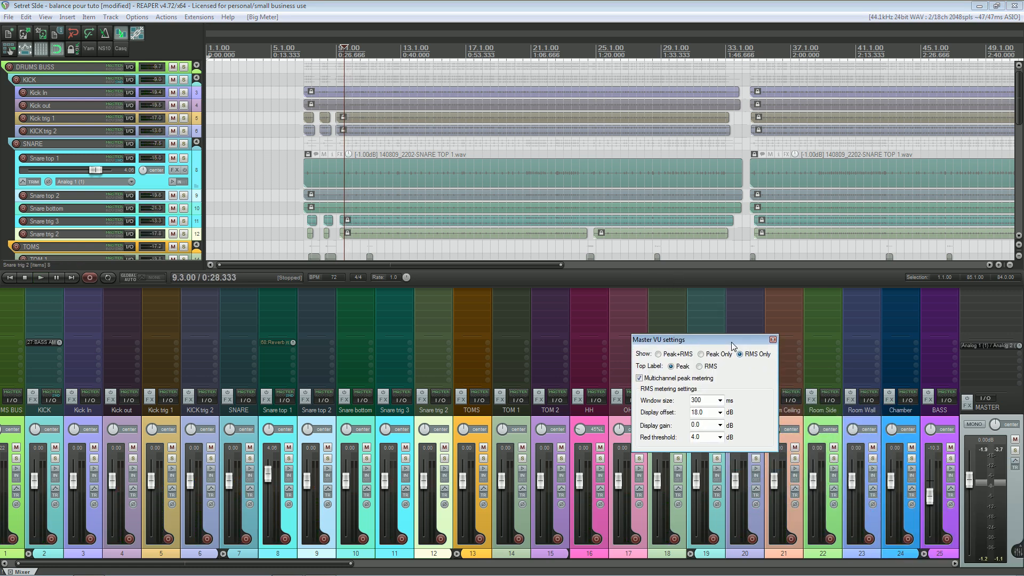
pyautogui.click(653, 111)
pyautogui.click(523, 111)
pyautogui.press('space')
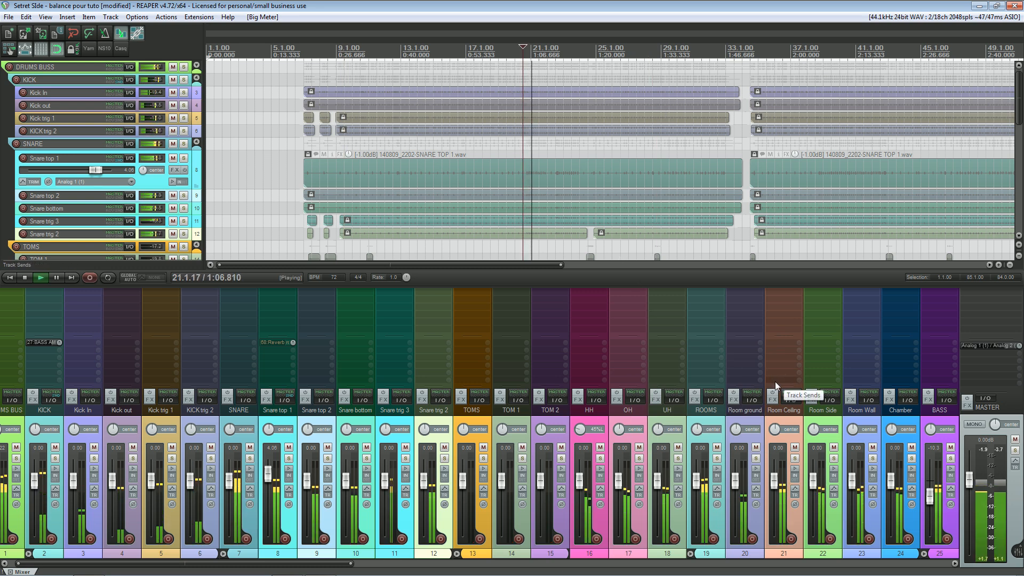
pyautogui.press('space')
# Step: Set the master VU meter to show Peak+RMS and look through the RMS window size choices
pyautogui.rightClick(981, 491)
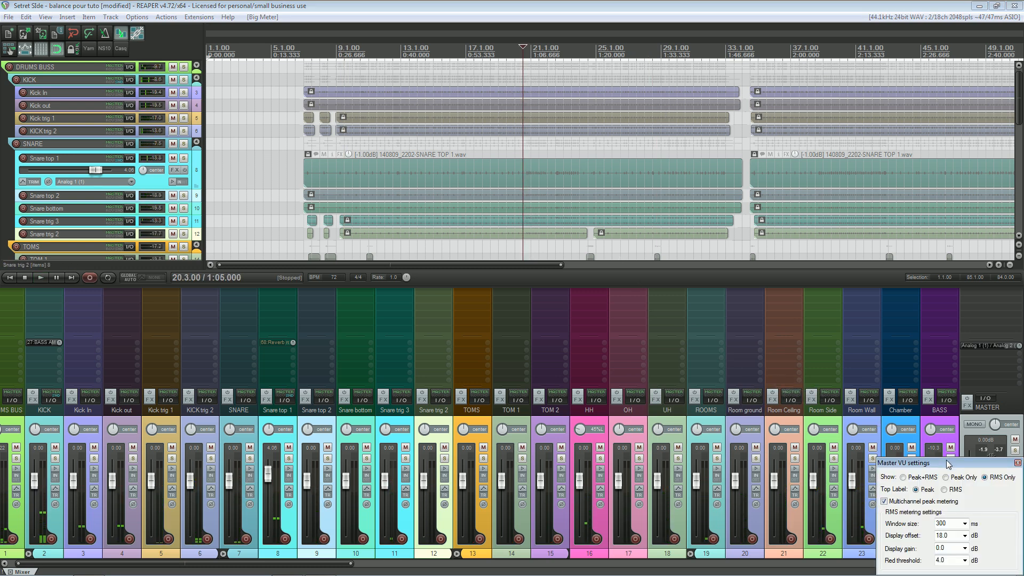
pyautogui.moveTo(947, 463); pyautogui.dragTo(596, 224)
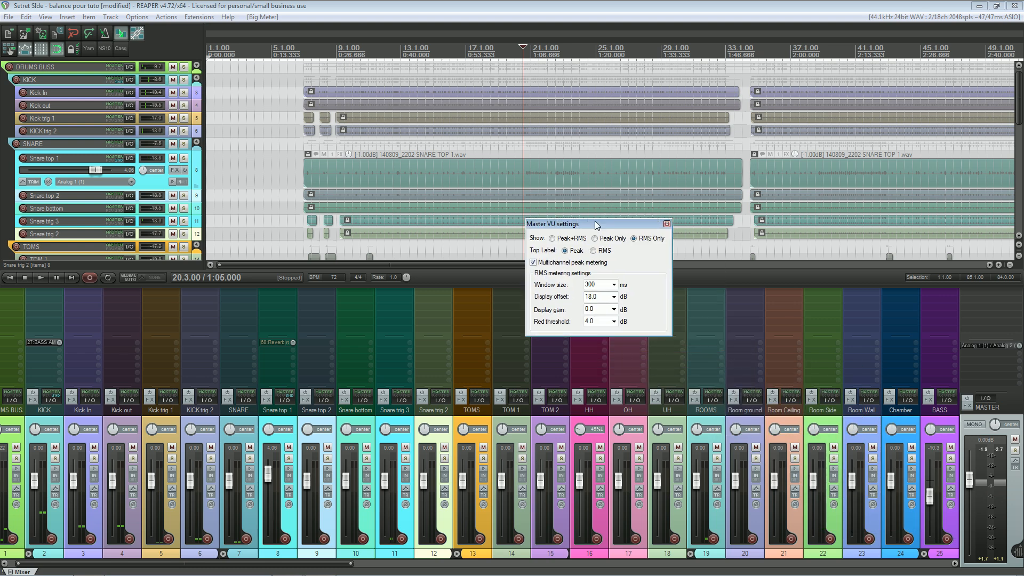
pyautogui.click(558, 239)
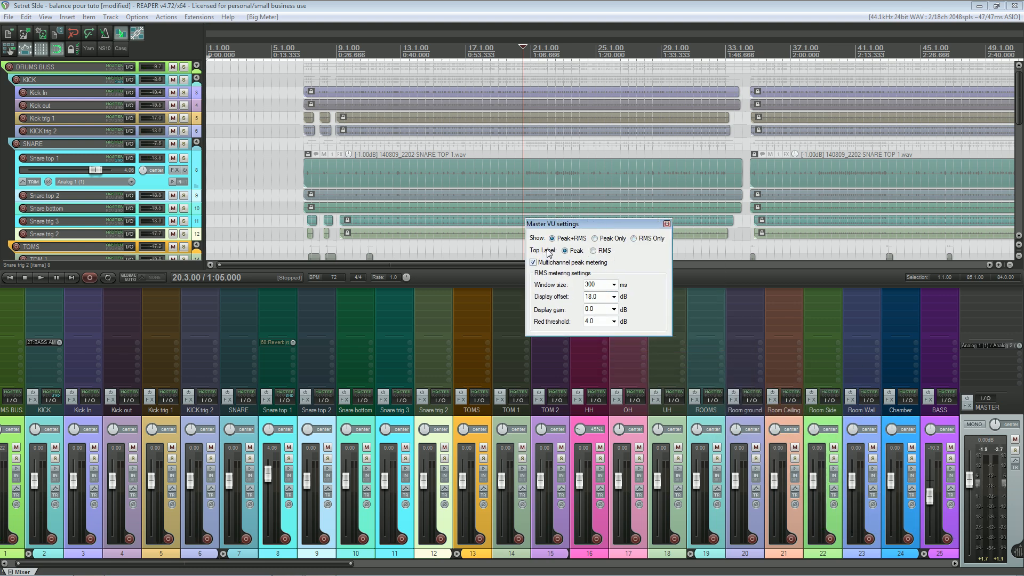
pyautogui.click(615, 285)
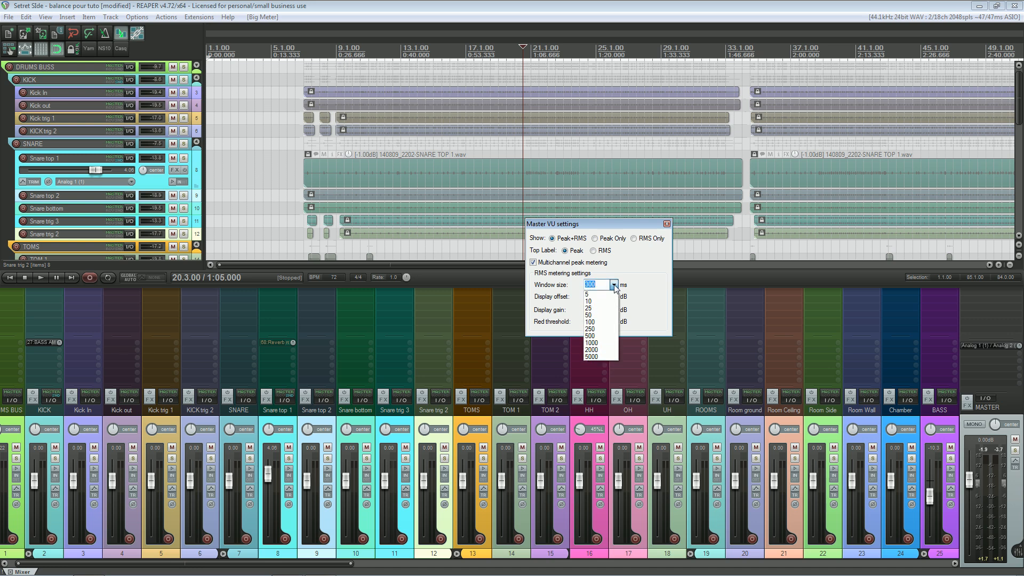
pyautogui.click(615, 286)
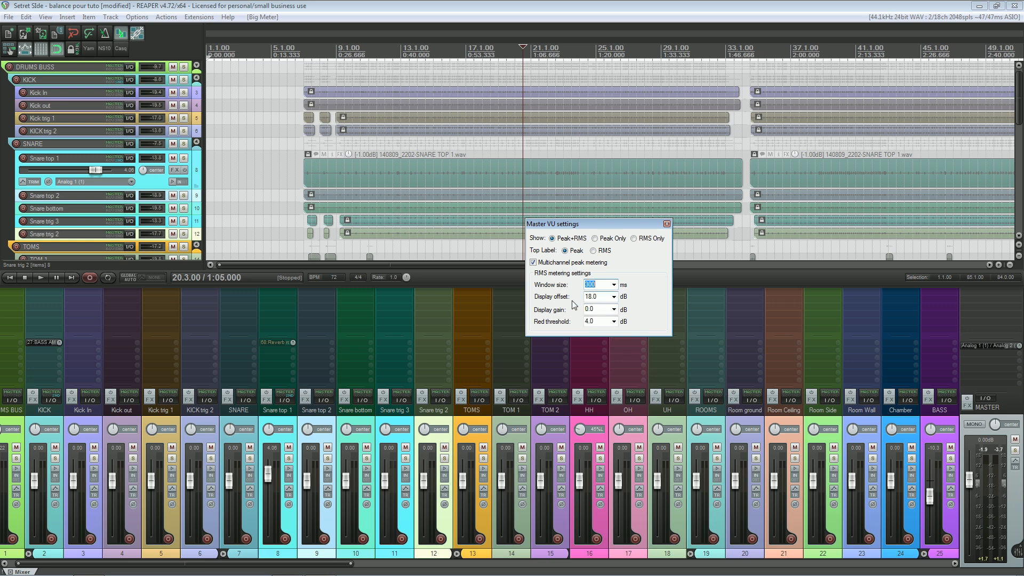
# Step: Set the master meter's RMS display offset to 20.0 dB
pyautogui.click(614, 296)
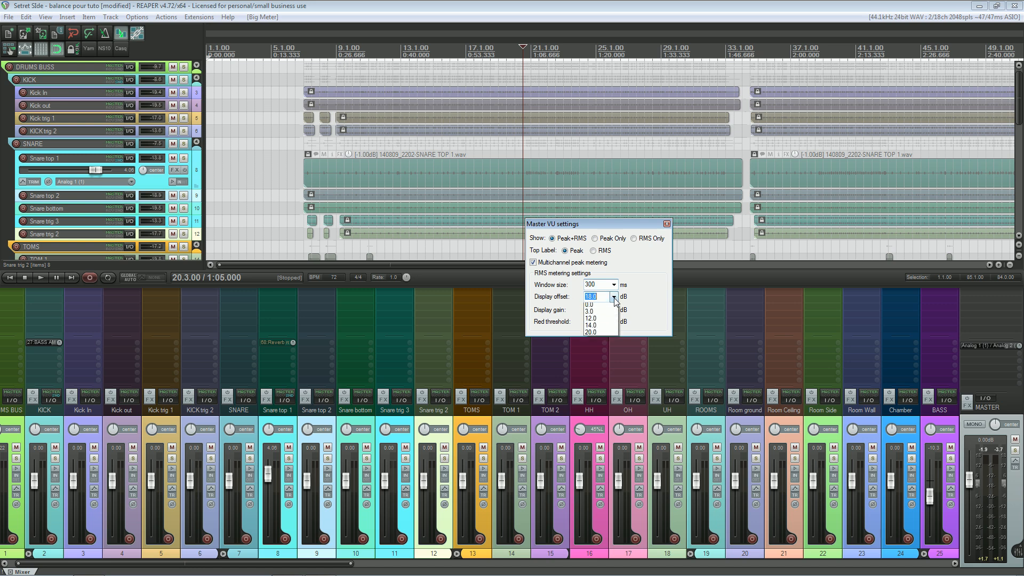
pyautogui.click(597, 329)
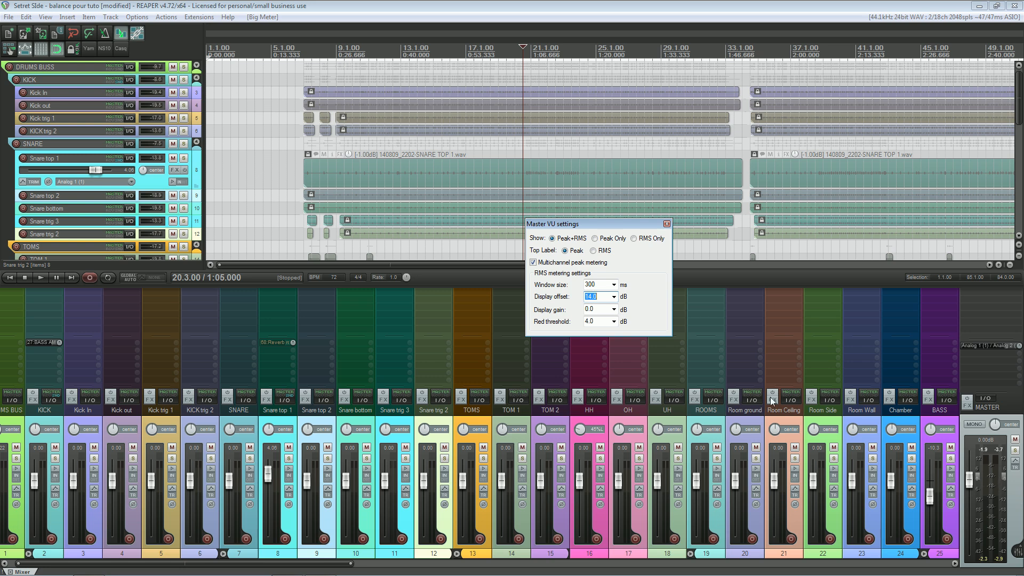
pyautogui.scroll(-2, 613, 299)
# Step: Choose 0.0 dB as the RMS display gain and open the red threshold choices
pyautogui.click(616, 311)
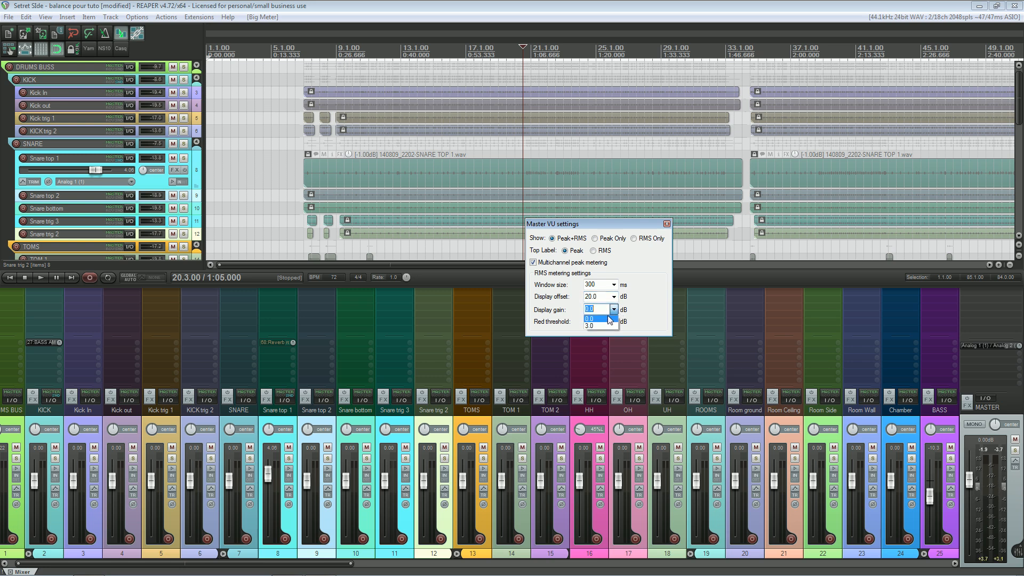
pyautogui.click(606, 317)
pyautogui.click(614, 322)
pyautogui.click(591, 338)
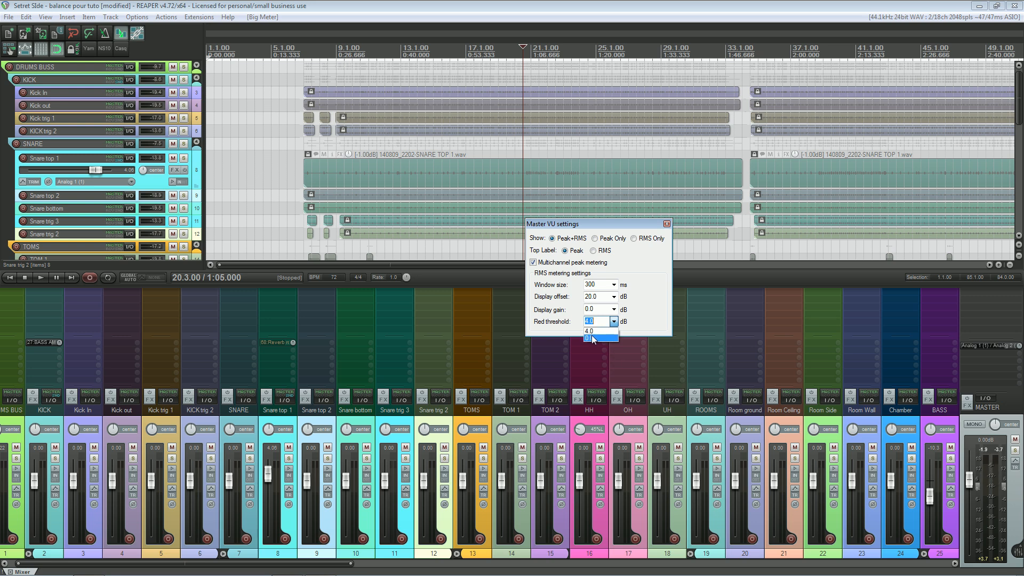